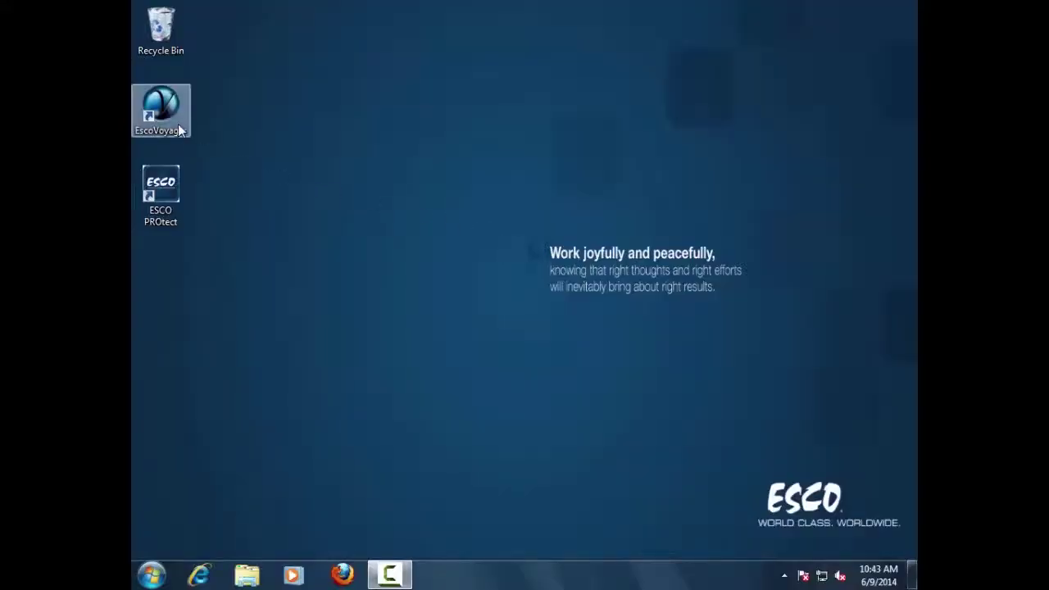
Step: Launch Esco Voyager and log in as admin with the admin password
double_click(181, 130)
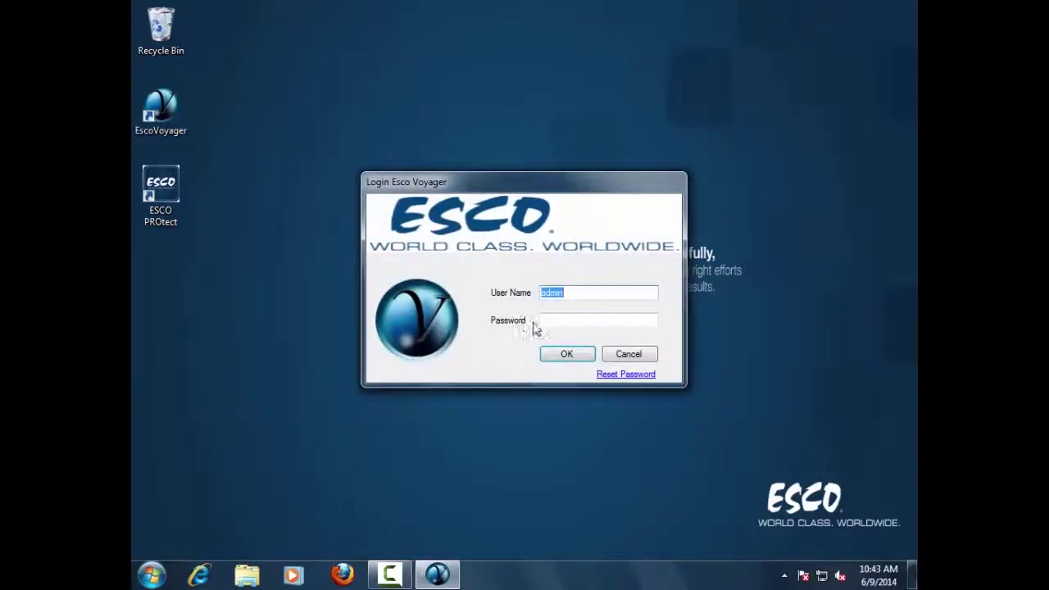
left_click(555, 325)
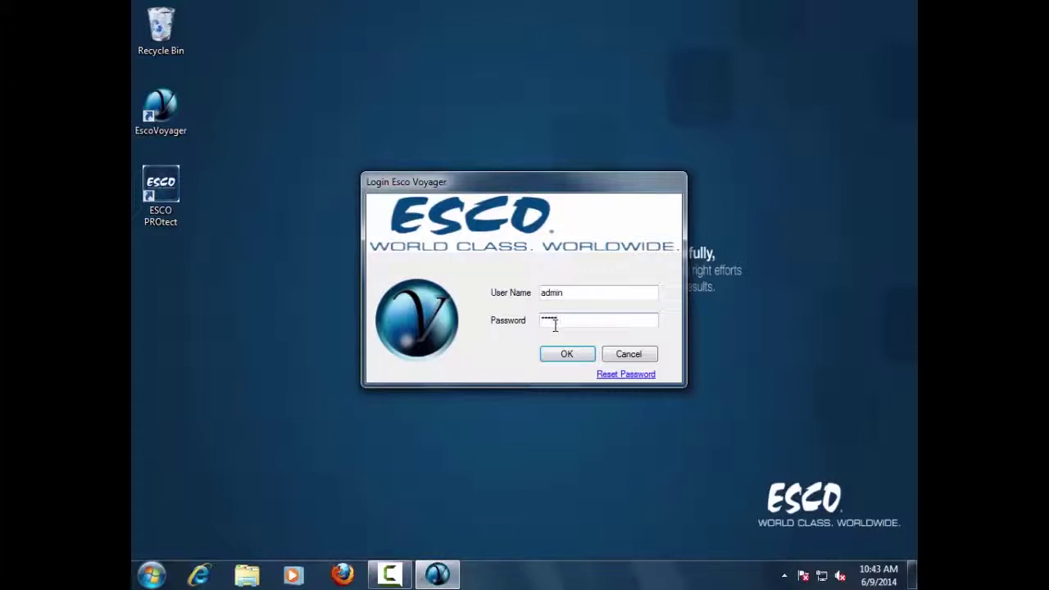
left_click(564, 355)
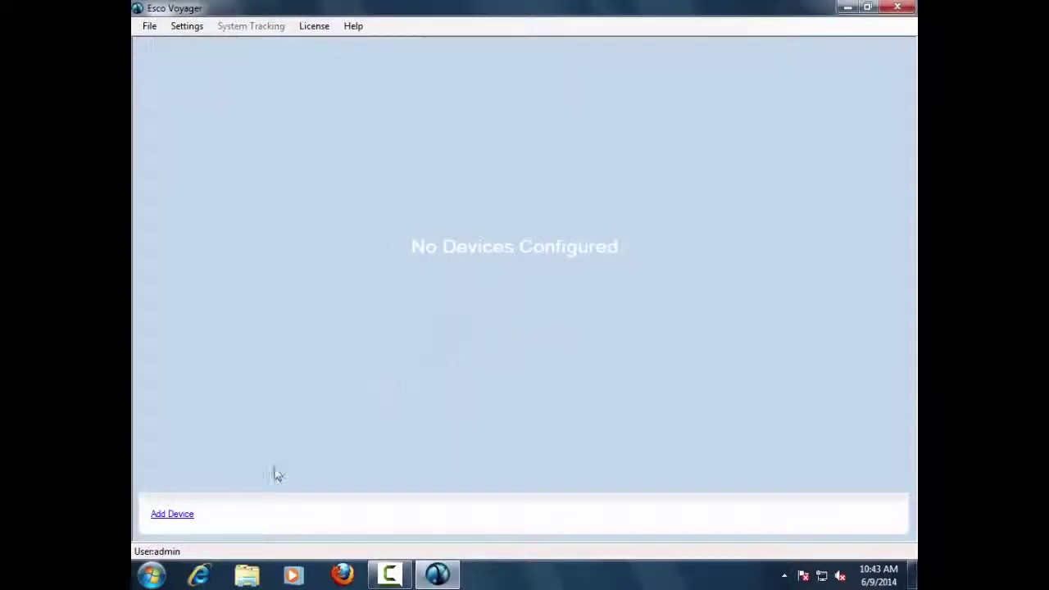
Step: Add an Aalto Silver ULTF device named 'Aalto Silver' connected on COM4
left_click(174, 514)
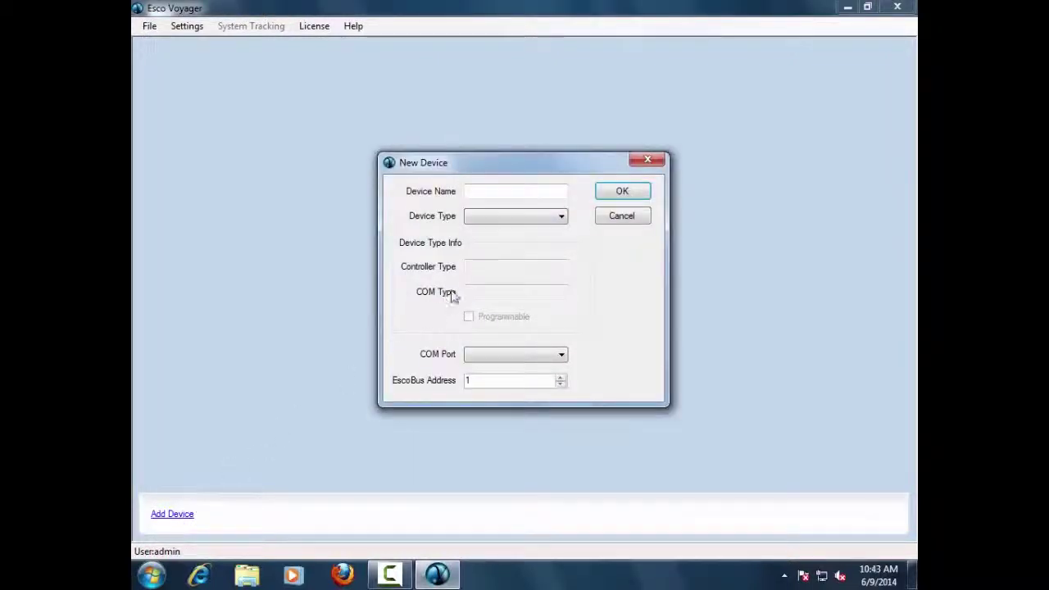
left_click(551, 219)
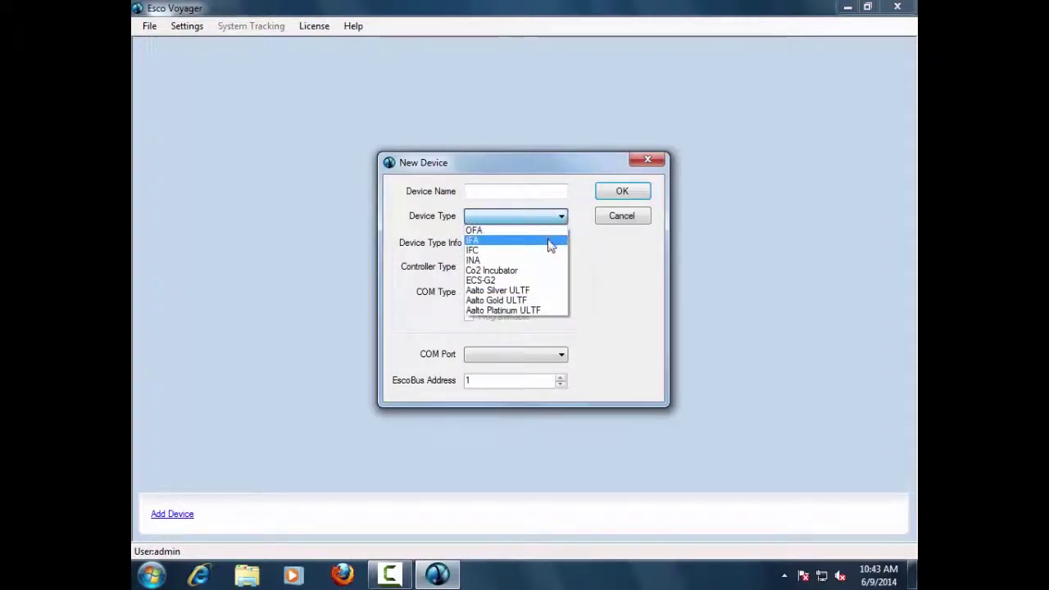
left_click(520, 291)
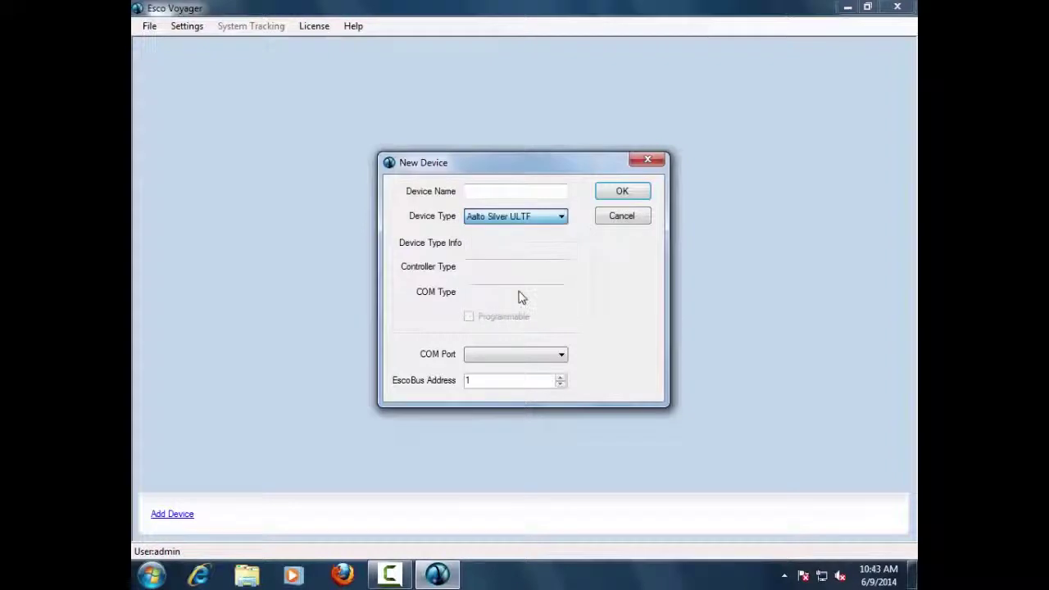
left_click(510, 195)
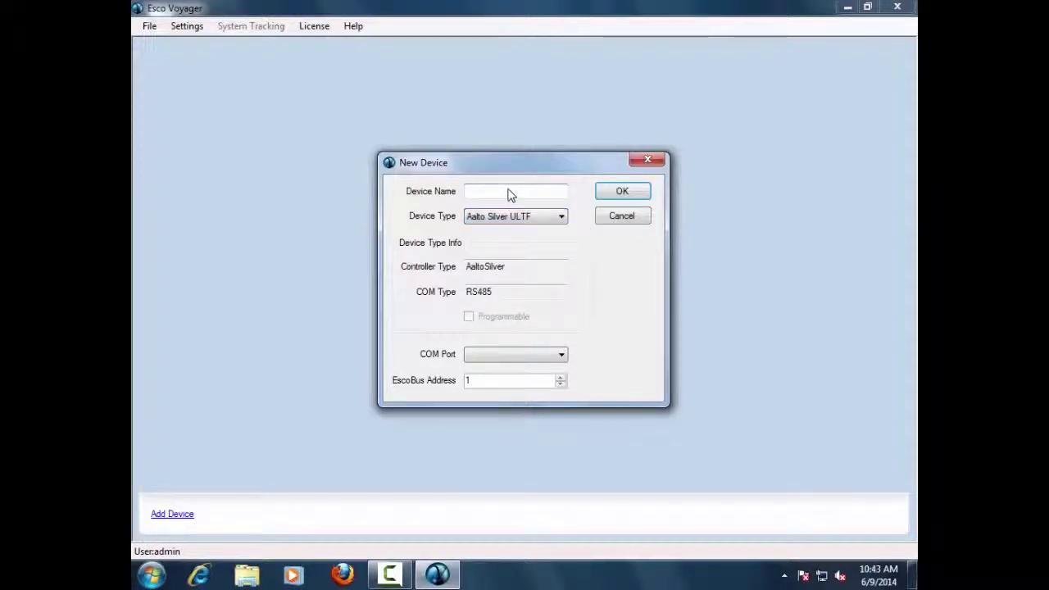
type("Aja")
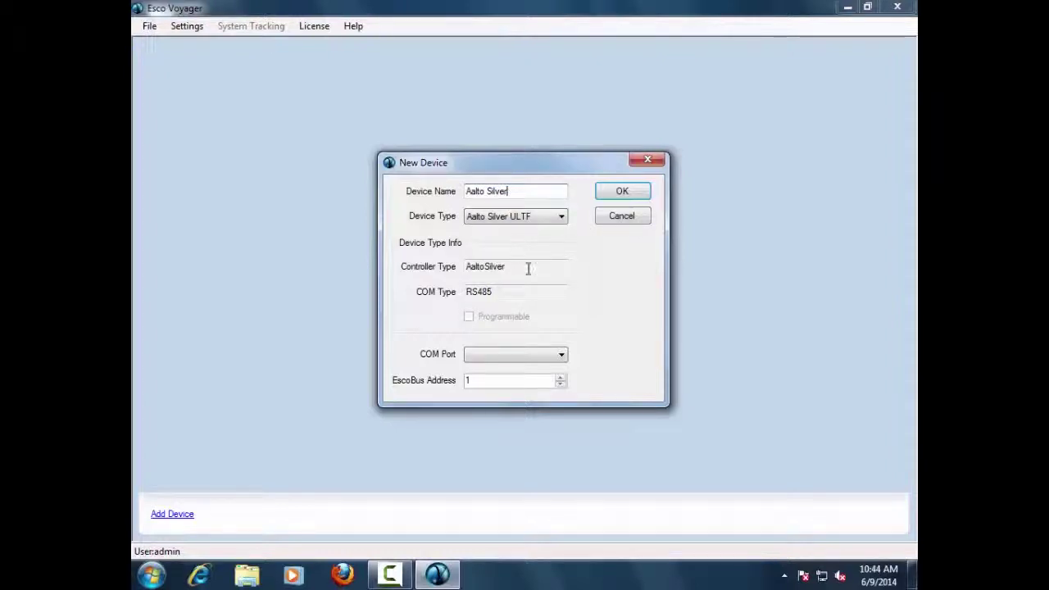
left_click(562, 358)
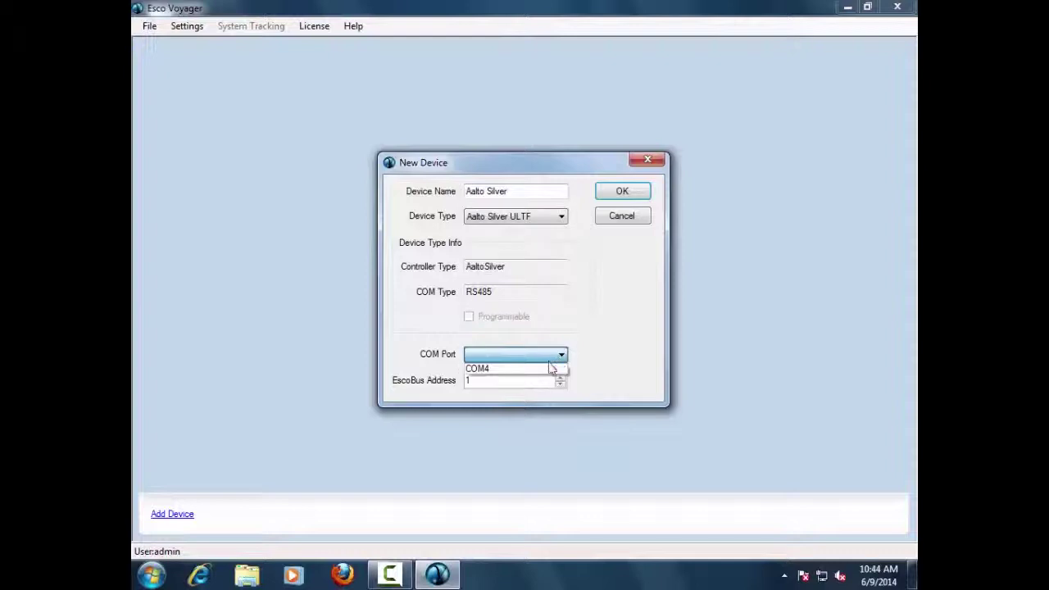
left_click(558, 369)
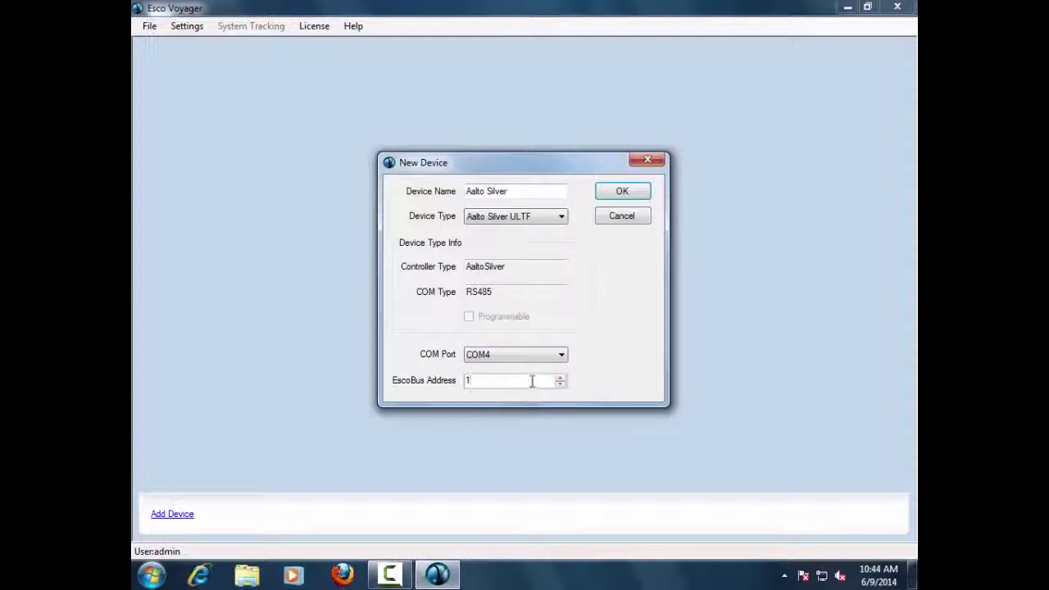
left_click(614, 194)
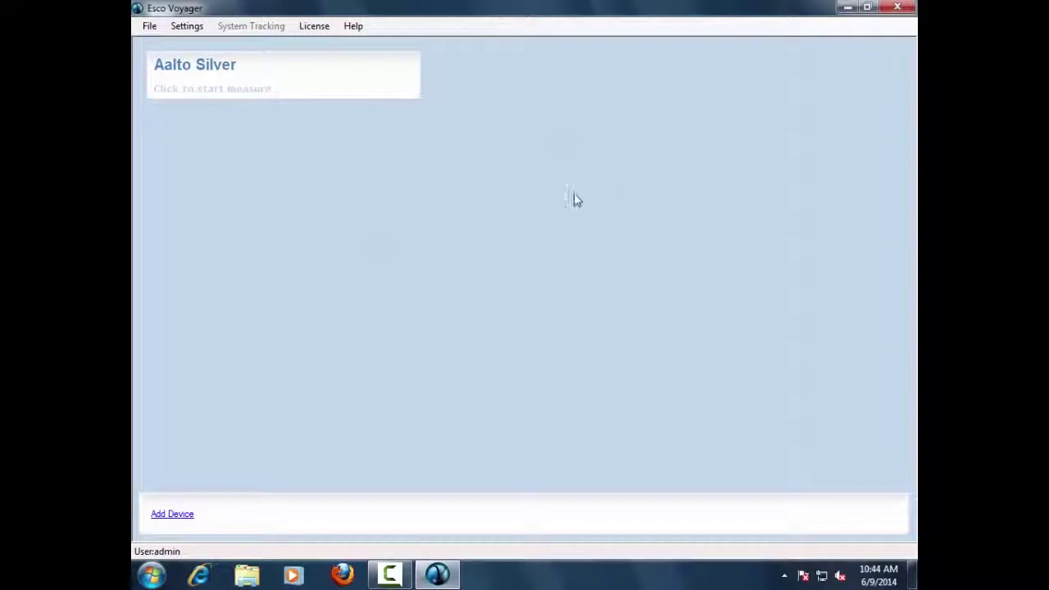
Step: Set the Aalto Silver monitor interval to 1 minute
left_click(254, 77)
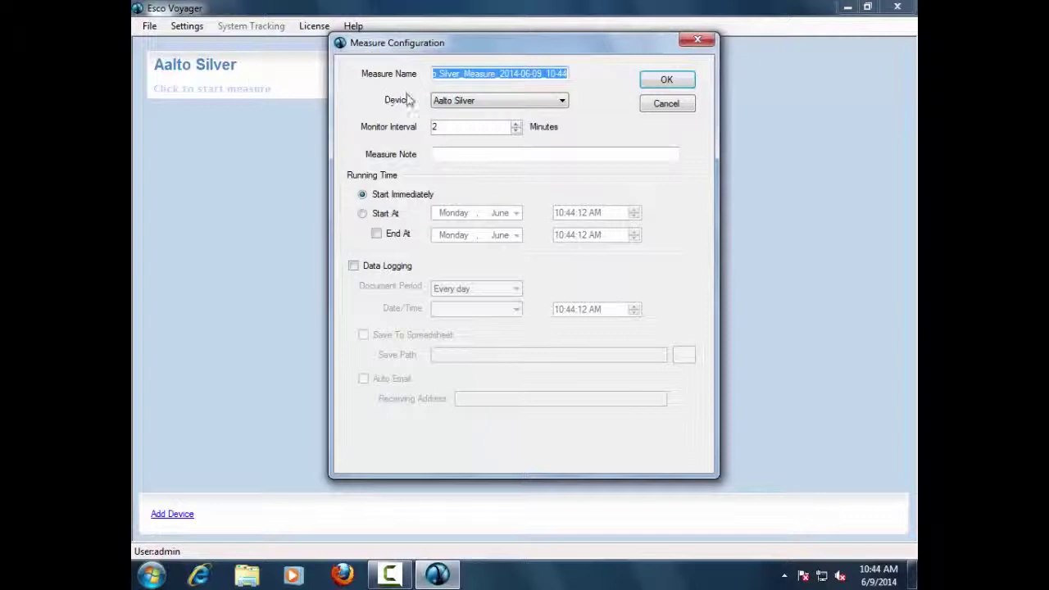
left_click(515, 123)
left_click(515, 125)
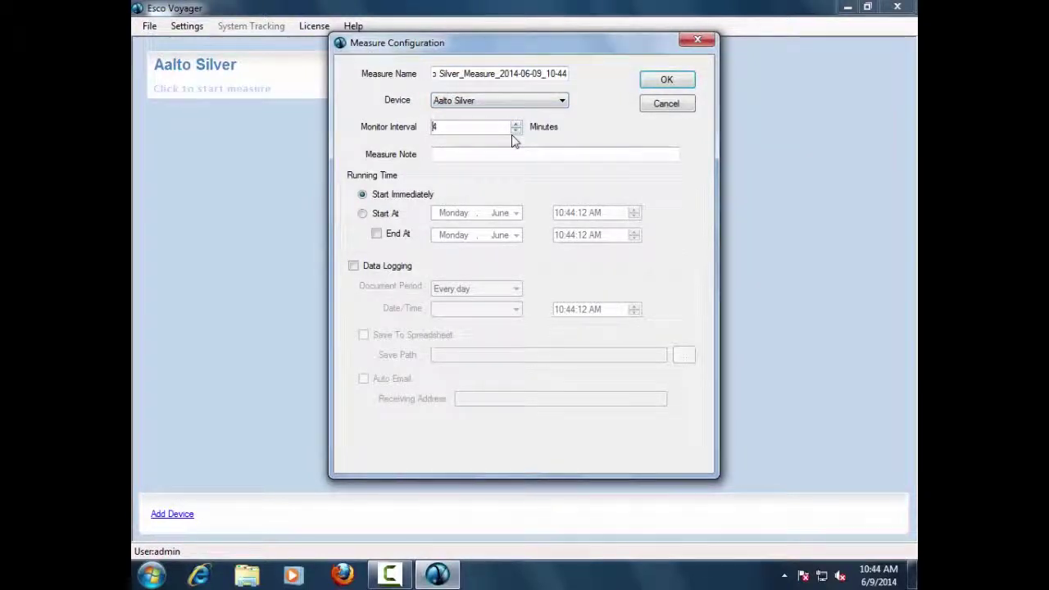
left_click(516, 131)
left_click(516, 131)
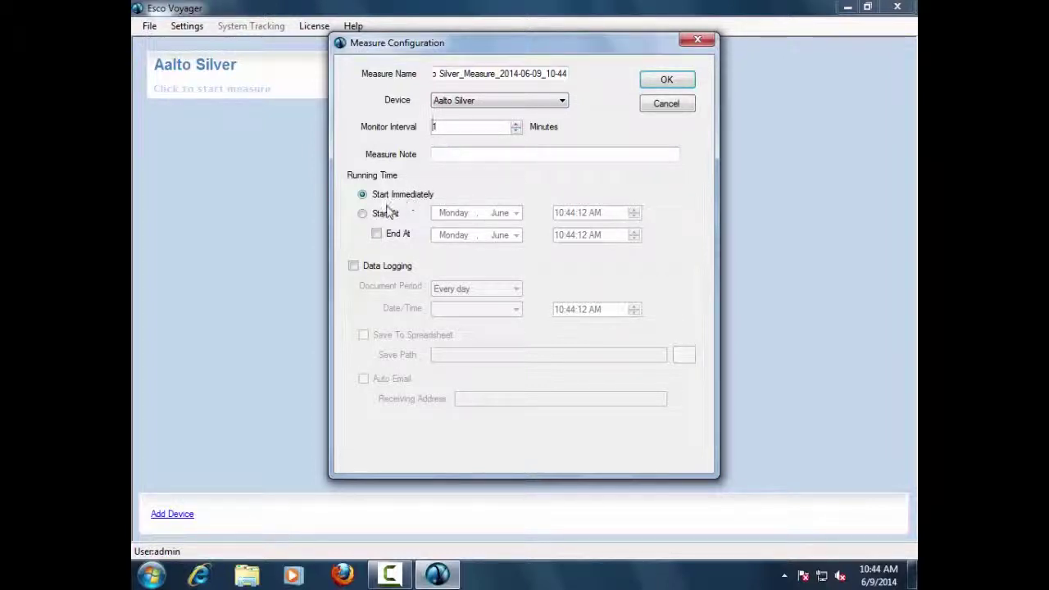
Step: Enable data logging to a spreadsheet saved in the Datalog_Aalto_Silver folder
left_click(353, 267)
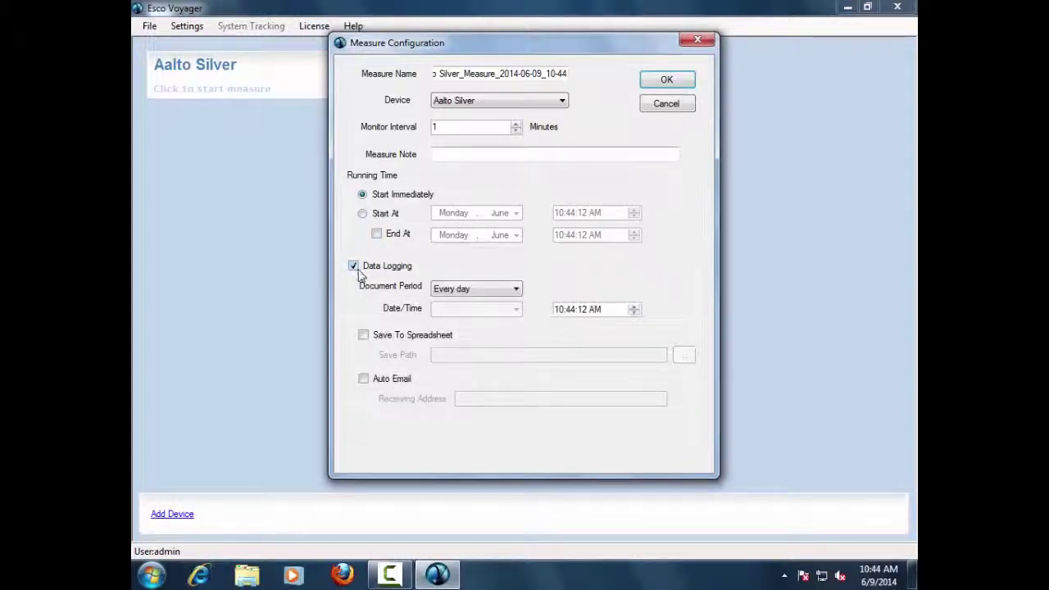
left_click(363, 336)
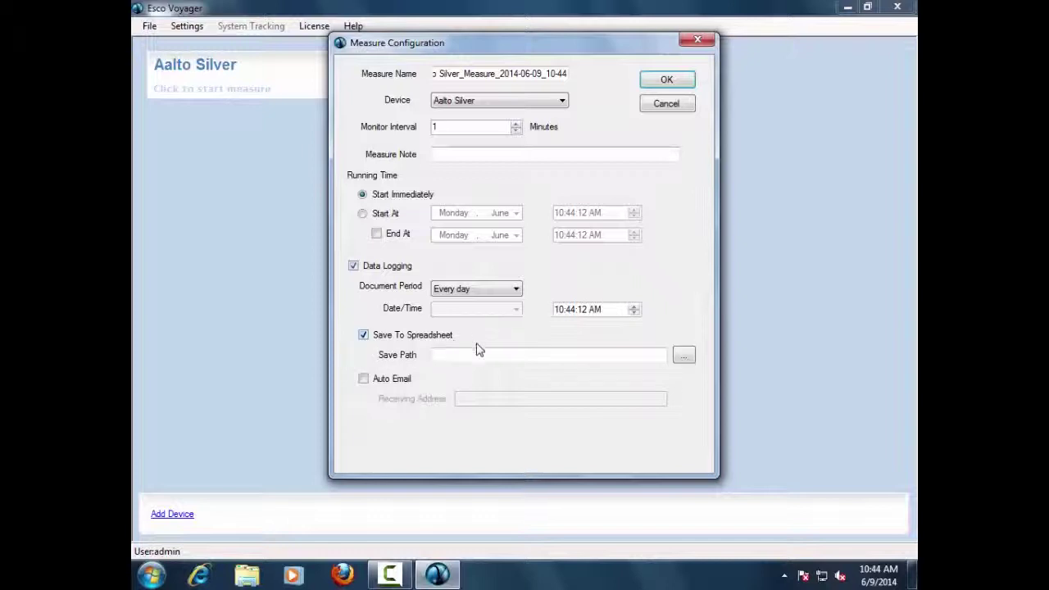
left_click(682, 355)
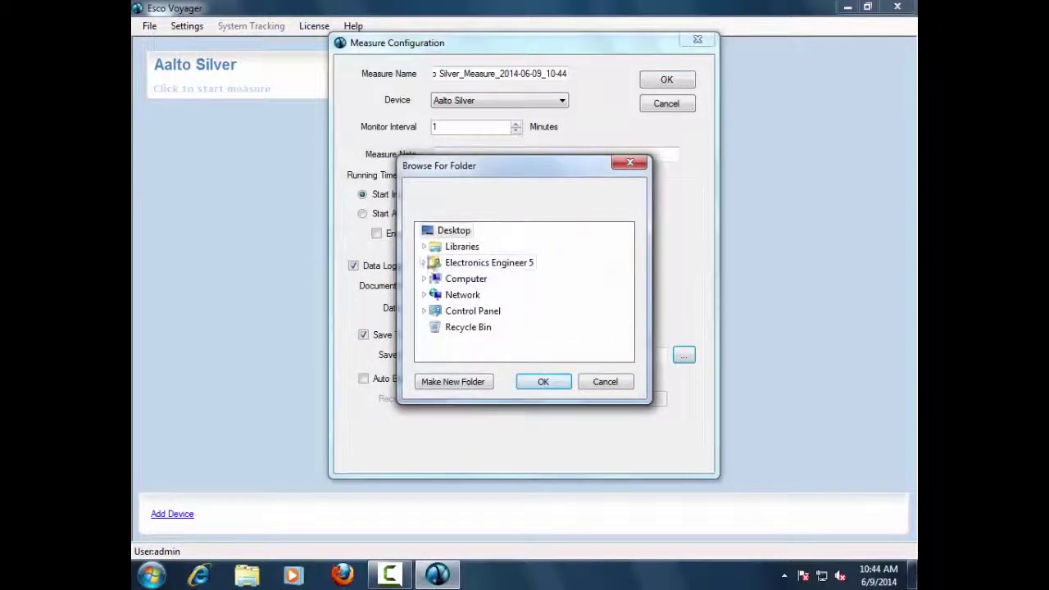
left_click(423, 246)
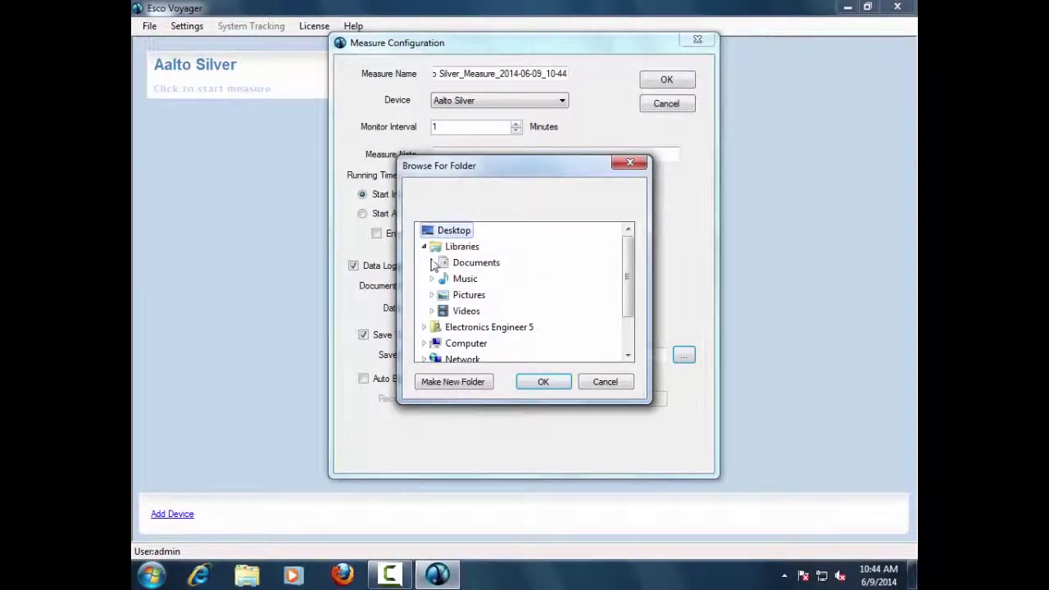
left_click(430, 262)
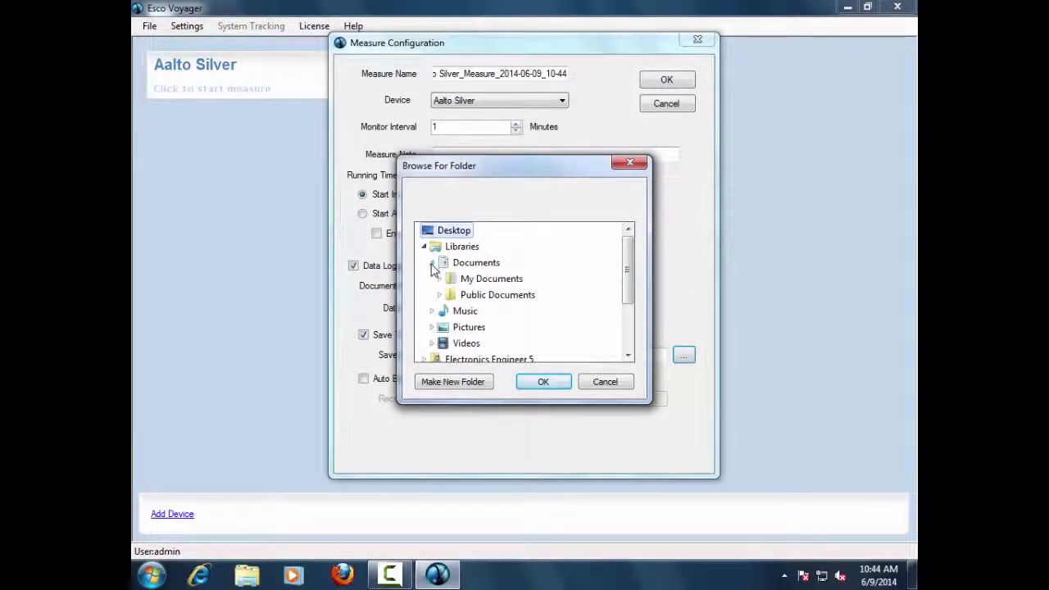
left_click(441, 281)
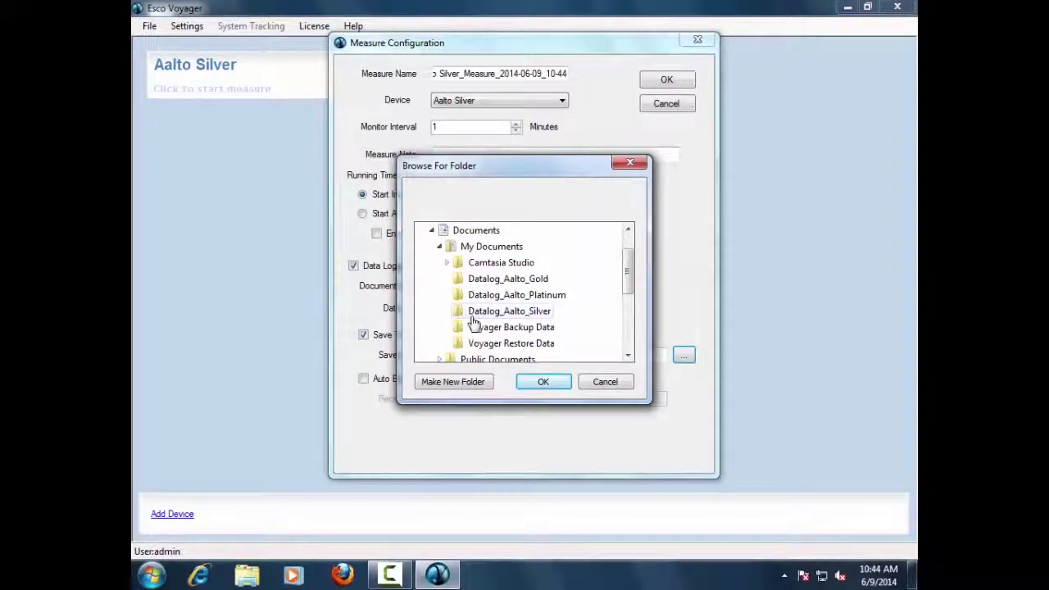
left_click(542, 383)
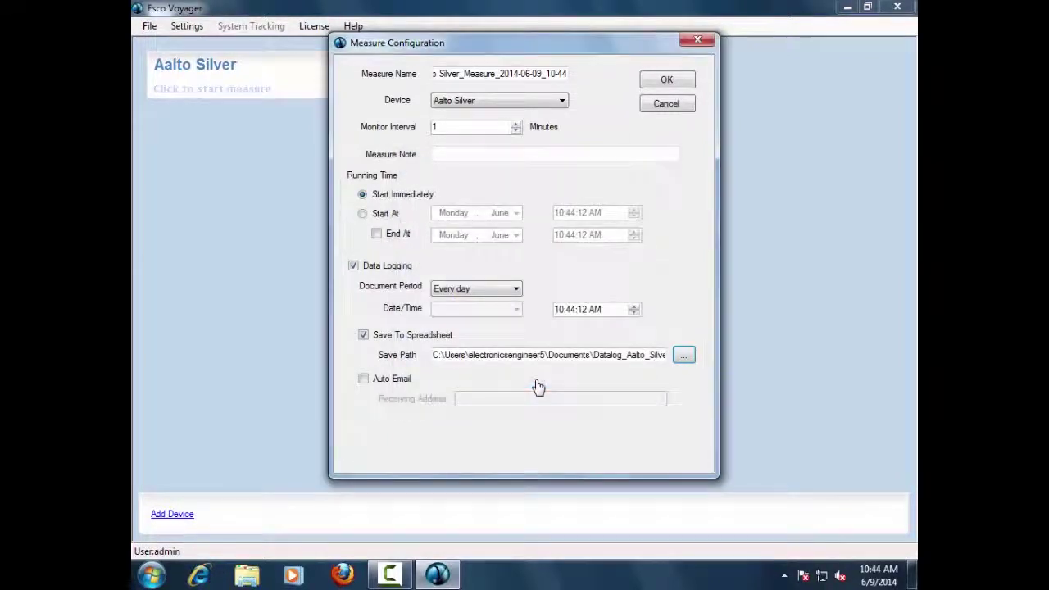
Step: Enable Auto Email with the receiving e-mail address and start the measurement
left_click(365, 382)
left_click(478, 397)
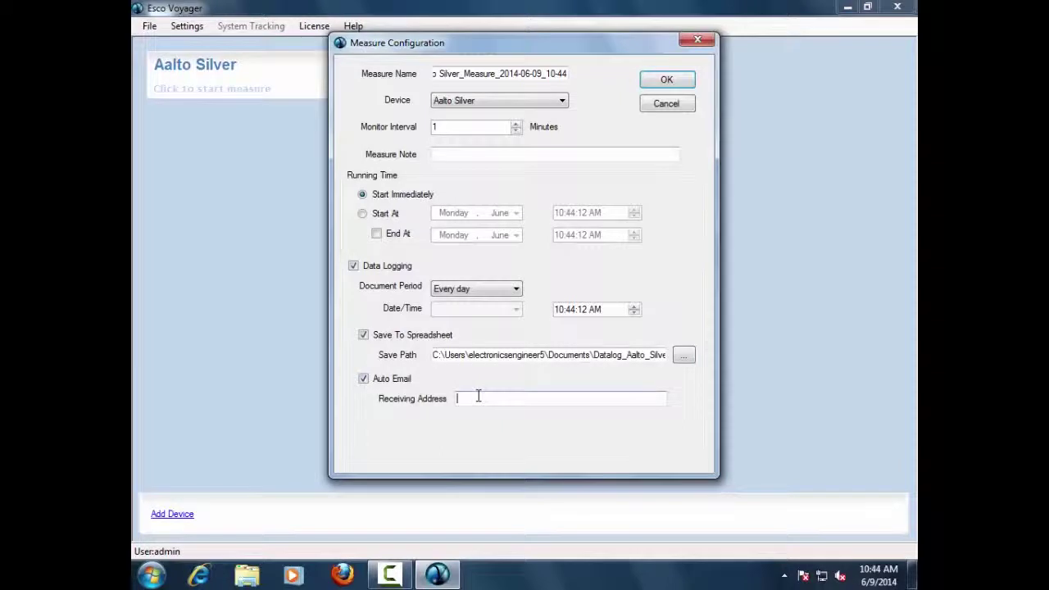
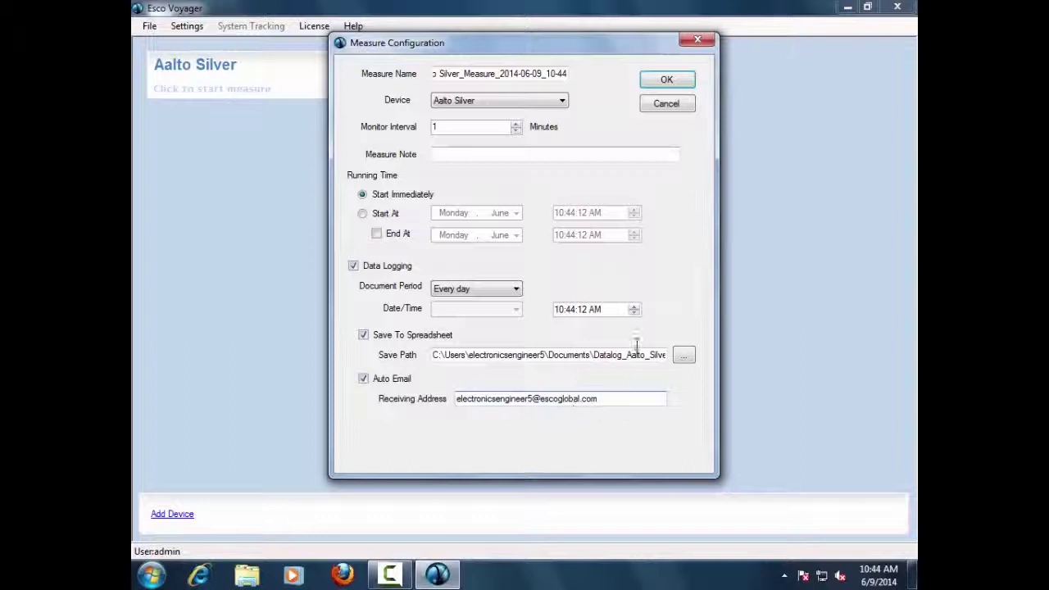
left_click(650, 82)
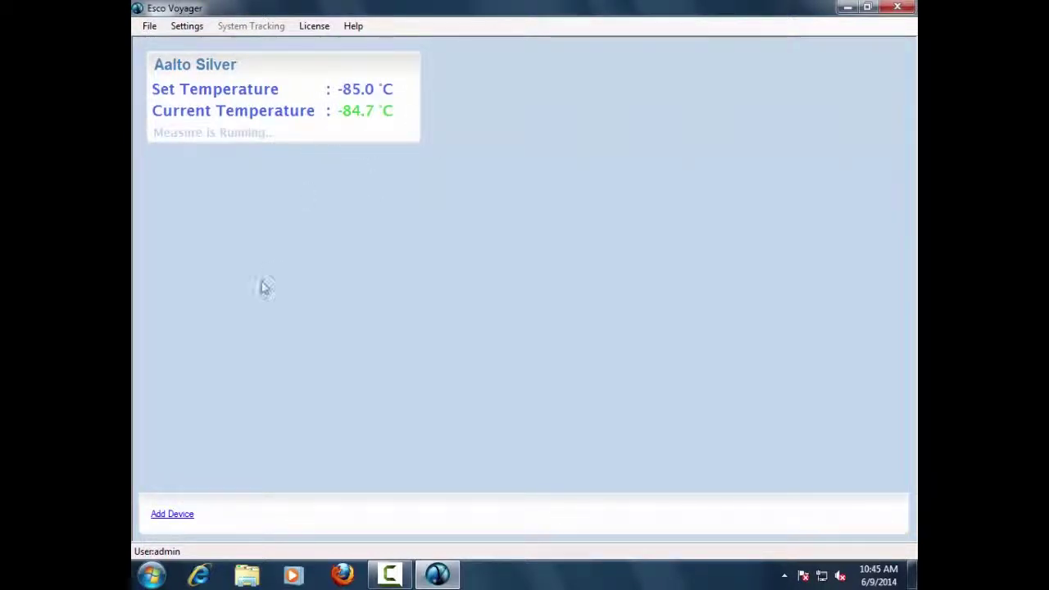
Step: Add Aalto Gold ULTF device 'Aalto Gold' at EscoBus address 2 and start measuring it
left_click(169, 520)
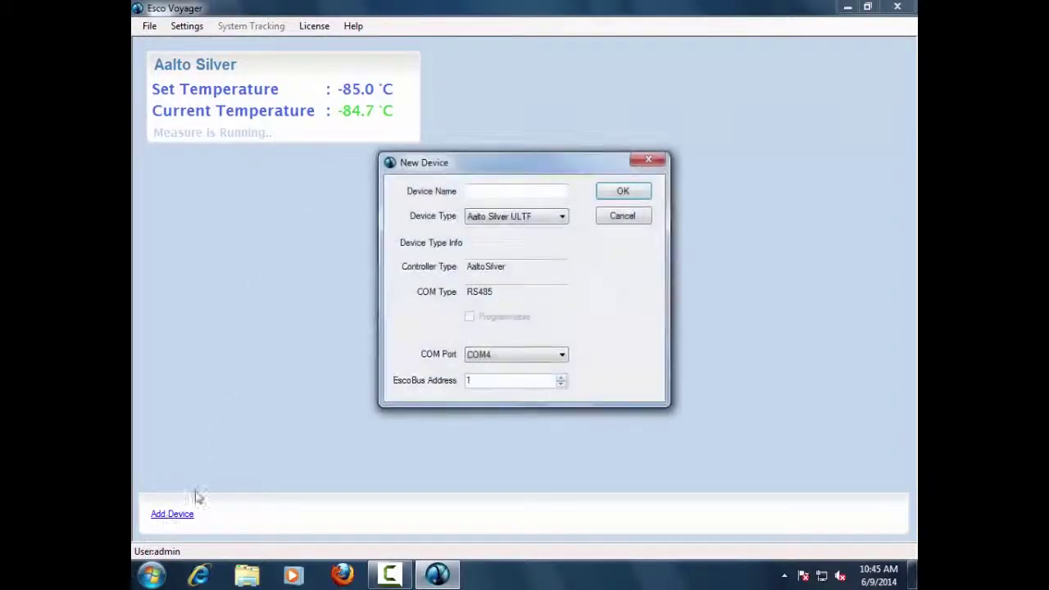
left_click(518, 218)
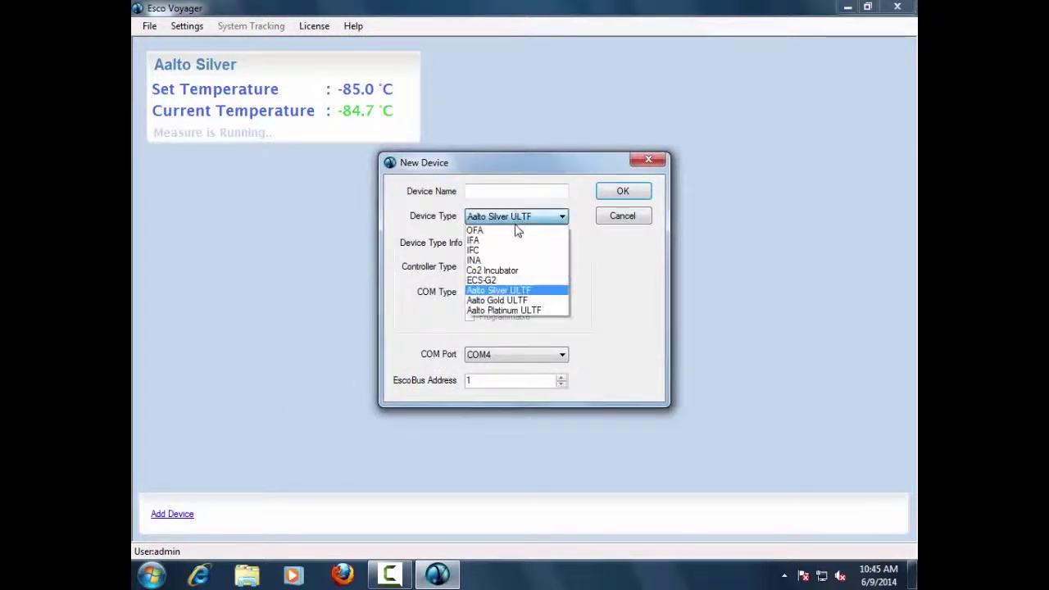
left_click(495, 300)
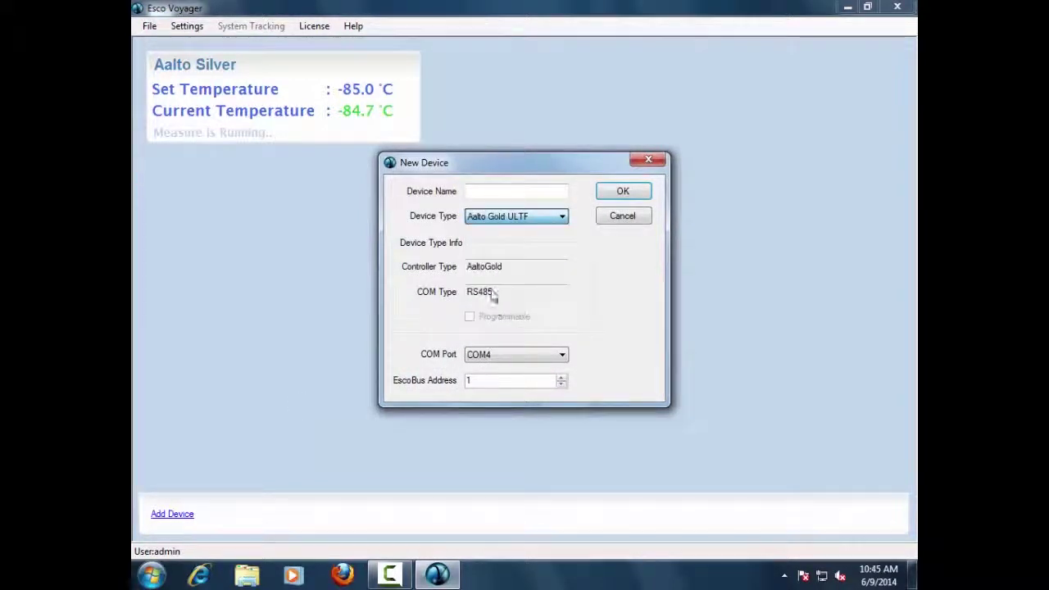
left_click(500, 190)
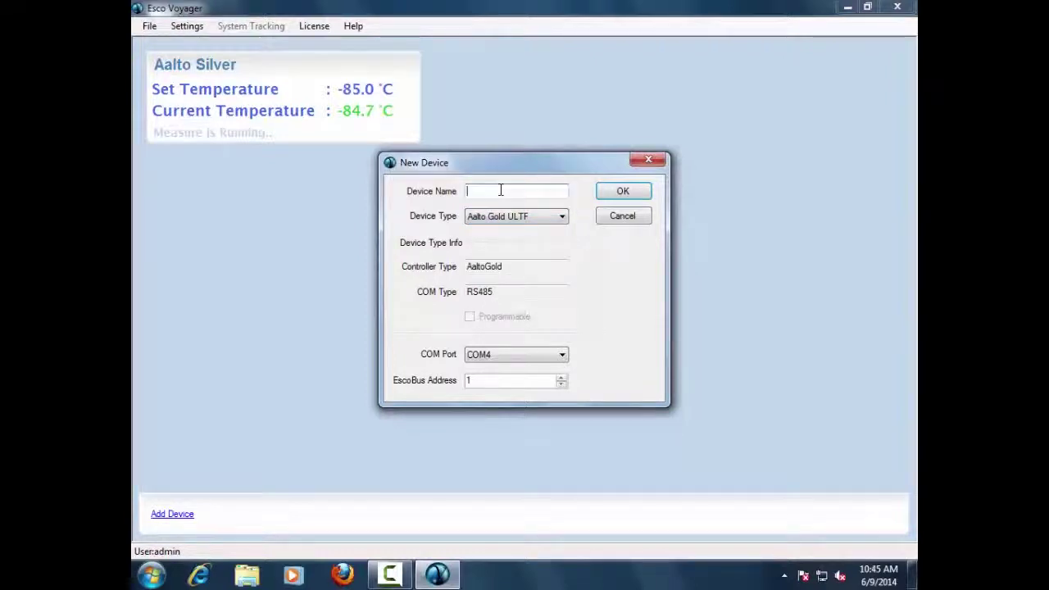
type("Aalto Gold")
left_click(562, 377)
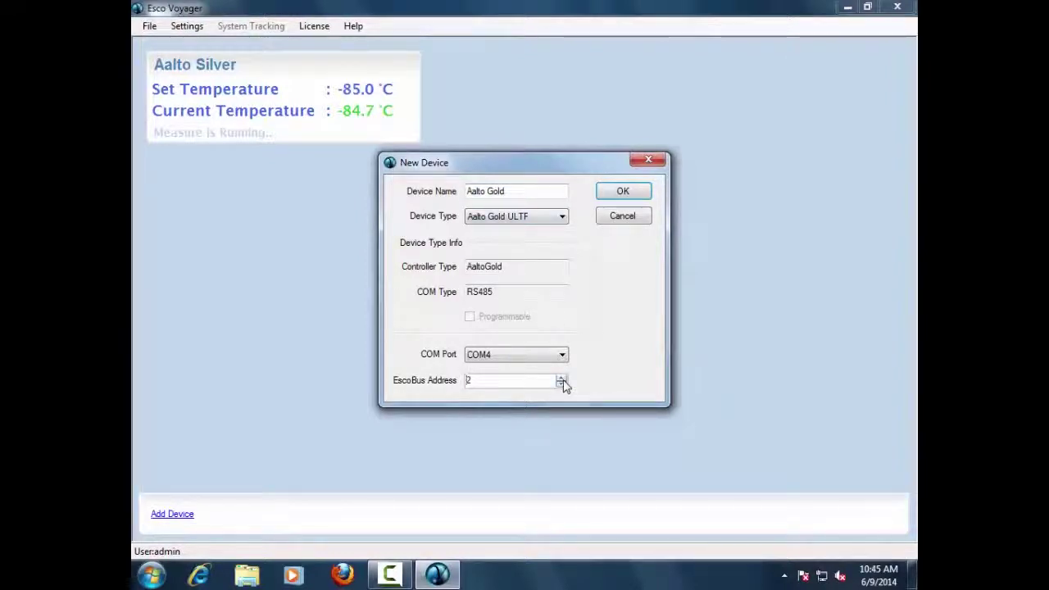
left_click(621, 196)
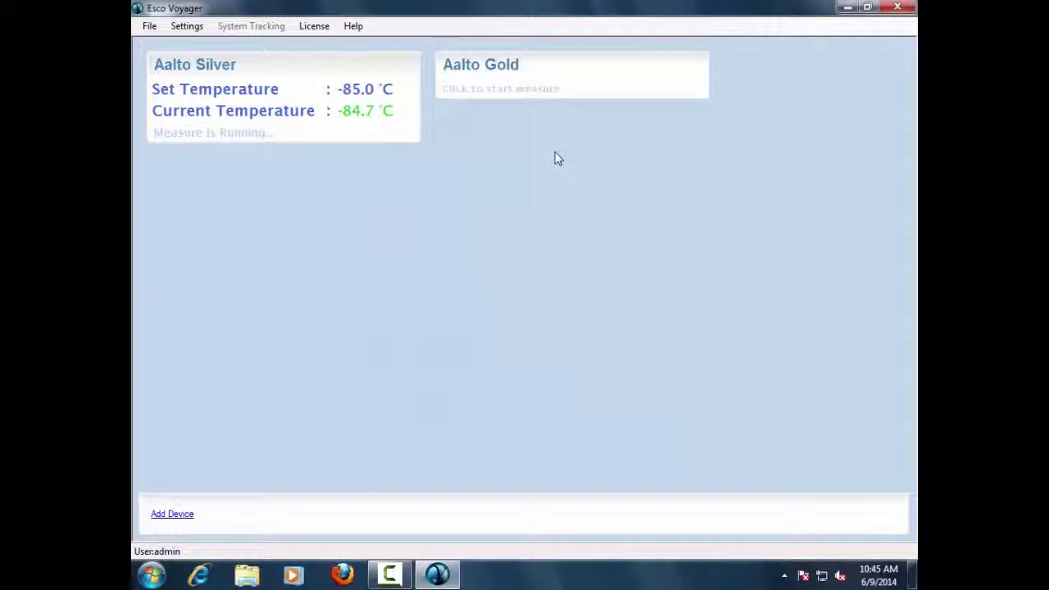
left_click(668, 88)
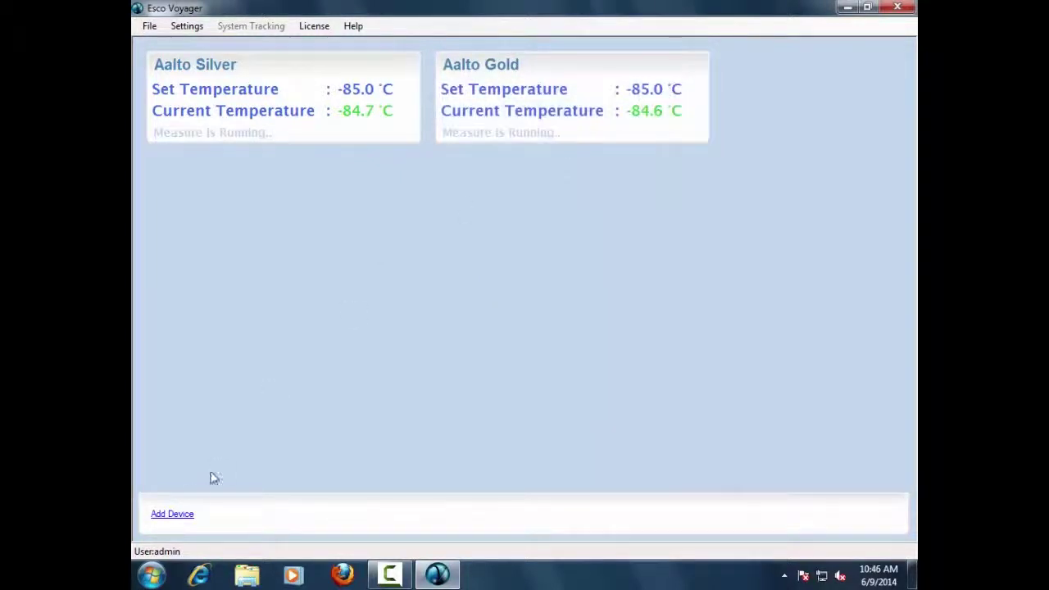
Step: Add Aalto Platinum ULTF device 'Aalto Platinum' using the scanned Freezer01 network address
left_click(172, 515)
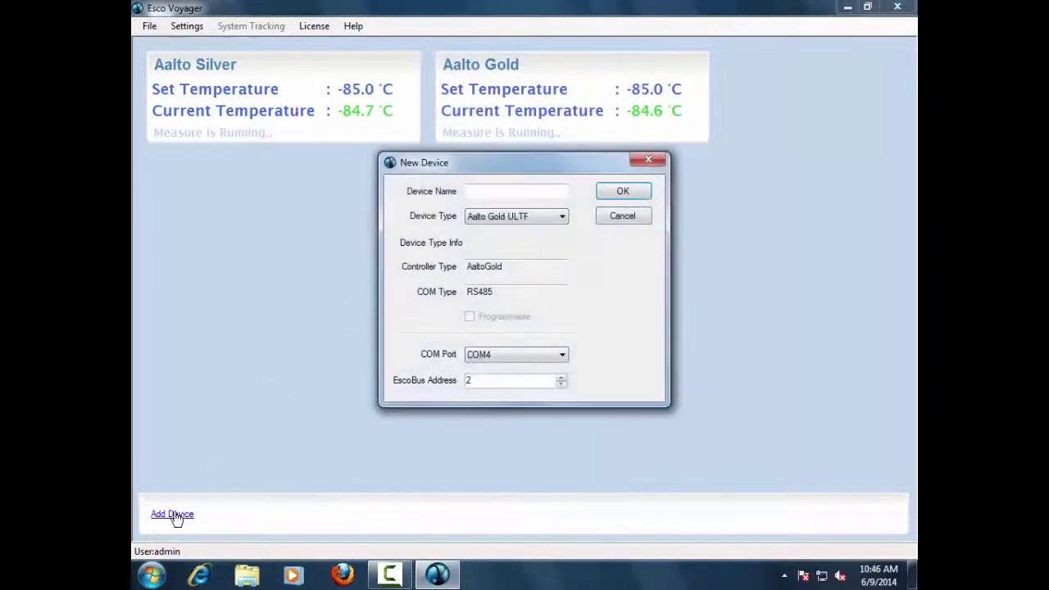
left_click(533, 220)
left_click(532, 309)
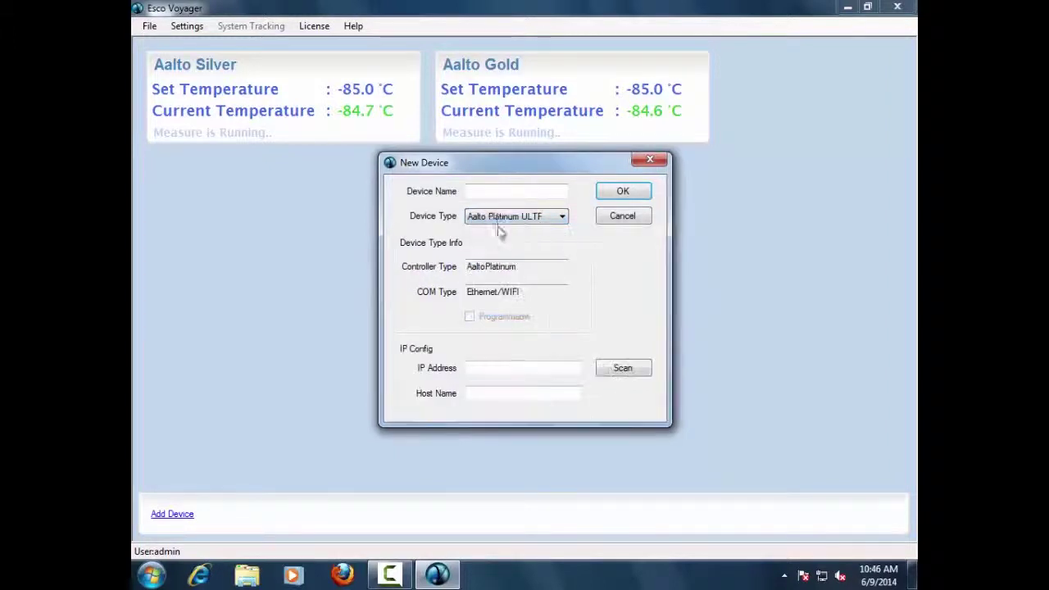
left_click(499, 195)
type("Aalto Platinum")
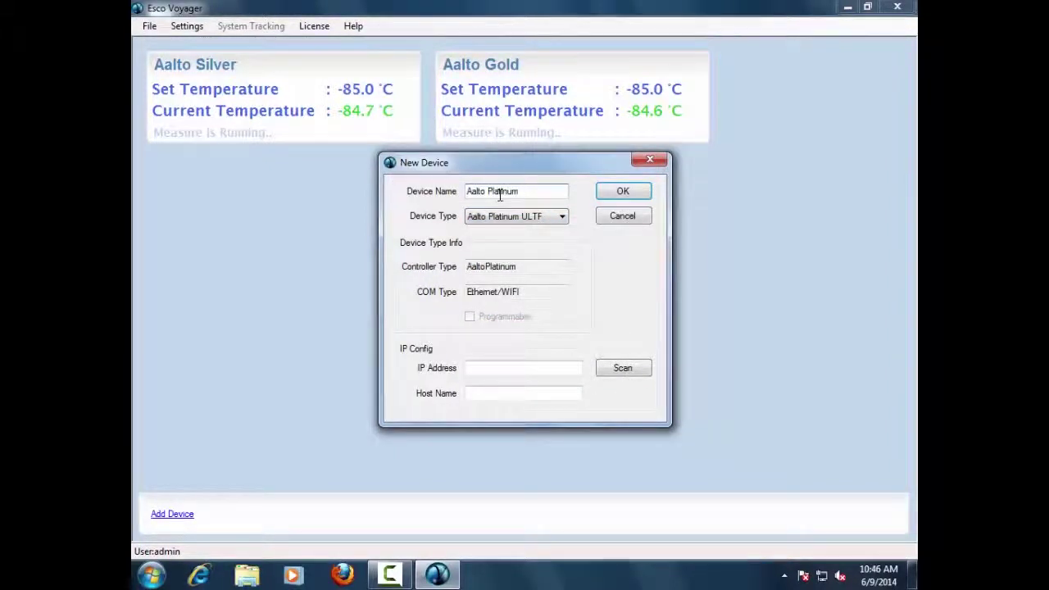
left_click(615, 370)
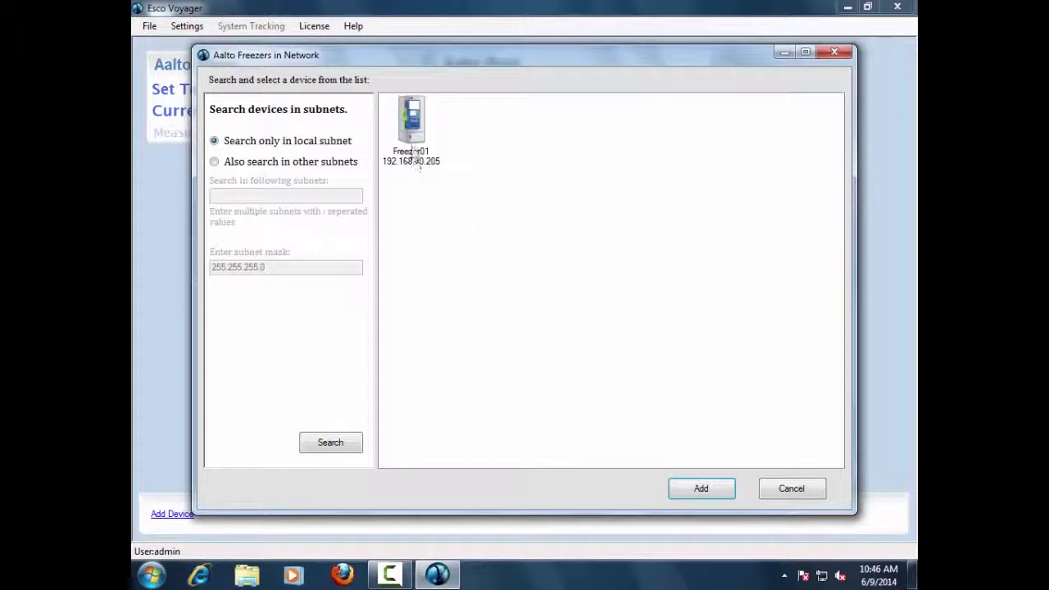
left_click(416, 156)
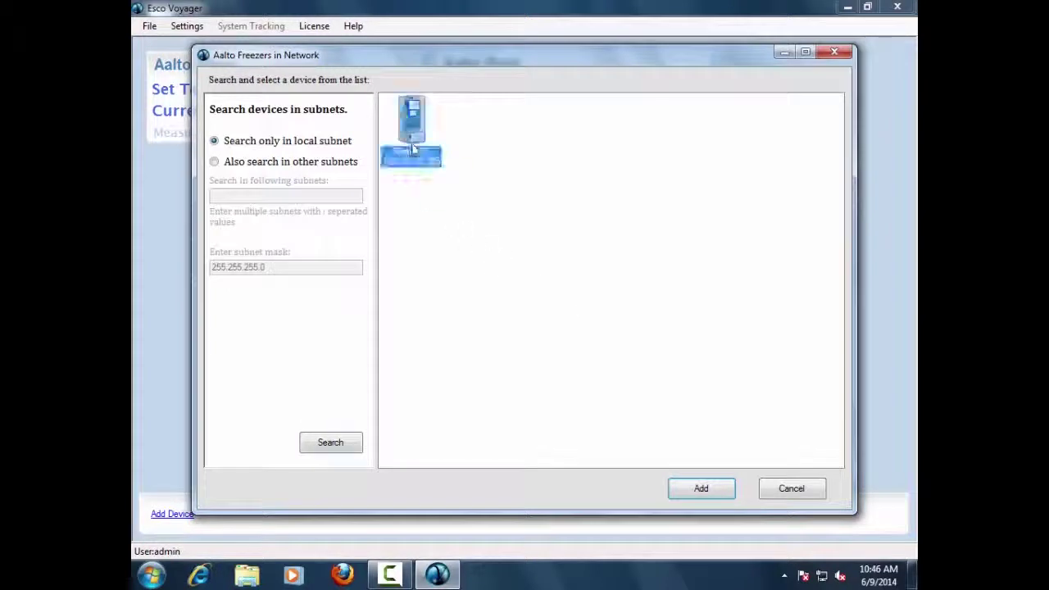
left_click(682, 489)
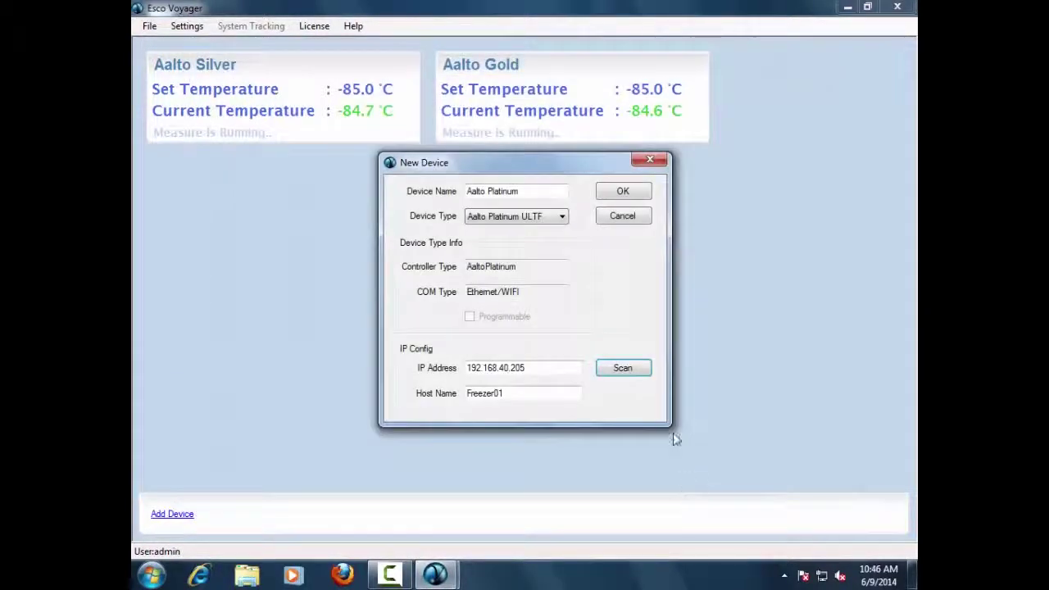
left_click(629, 192)
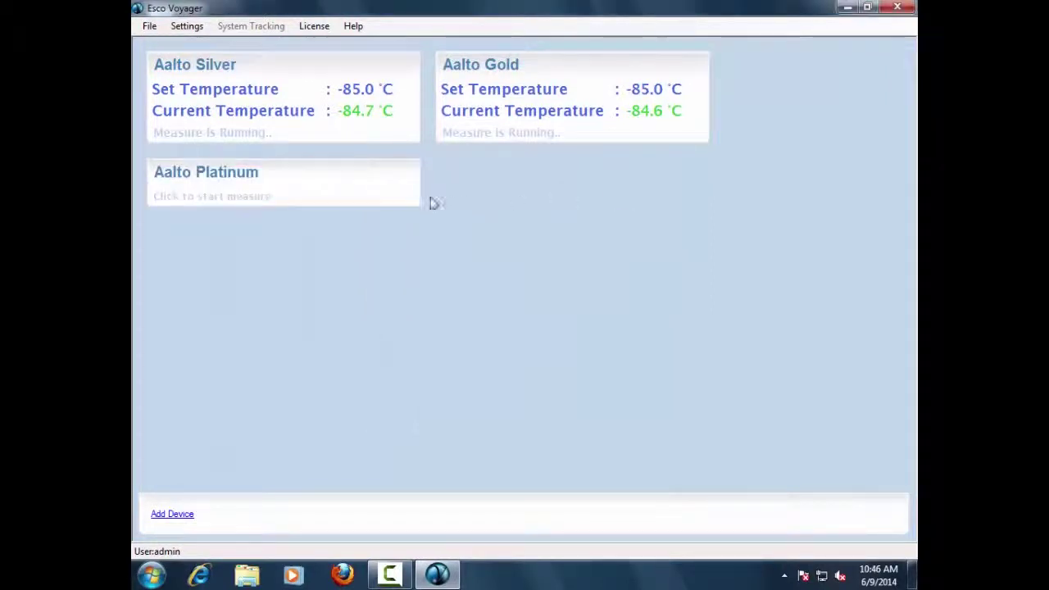
Step: Start measuring Aalto Platinum and create user Operator01 with the Operator role
left_click(349, 199)
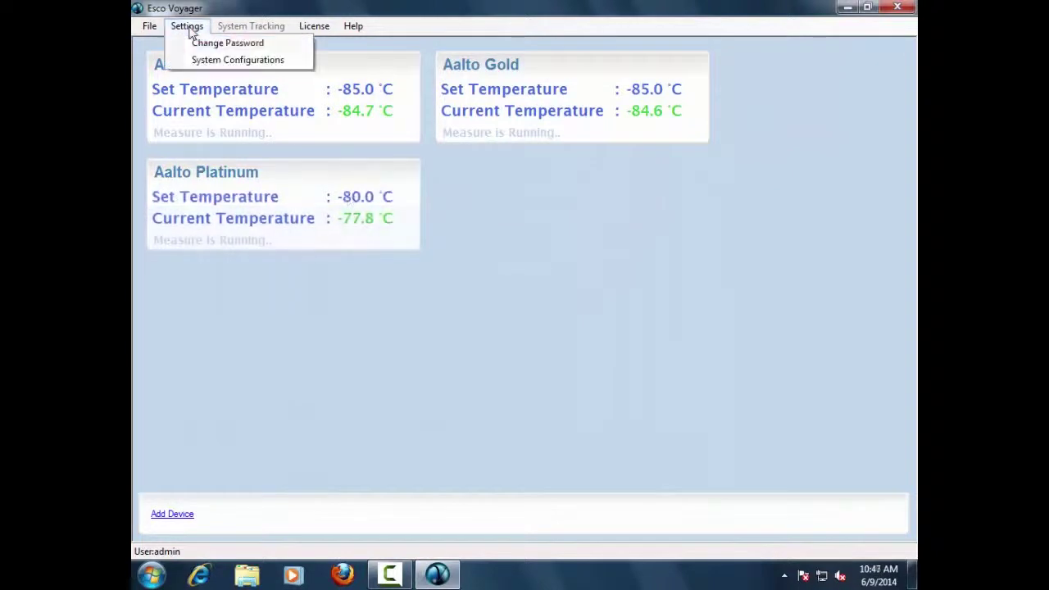
left_click(200, 60)
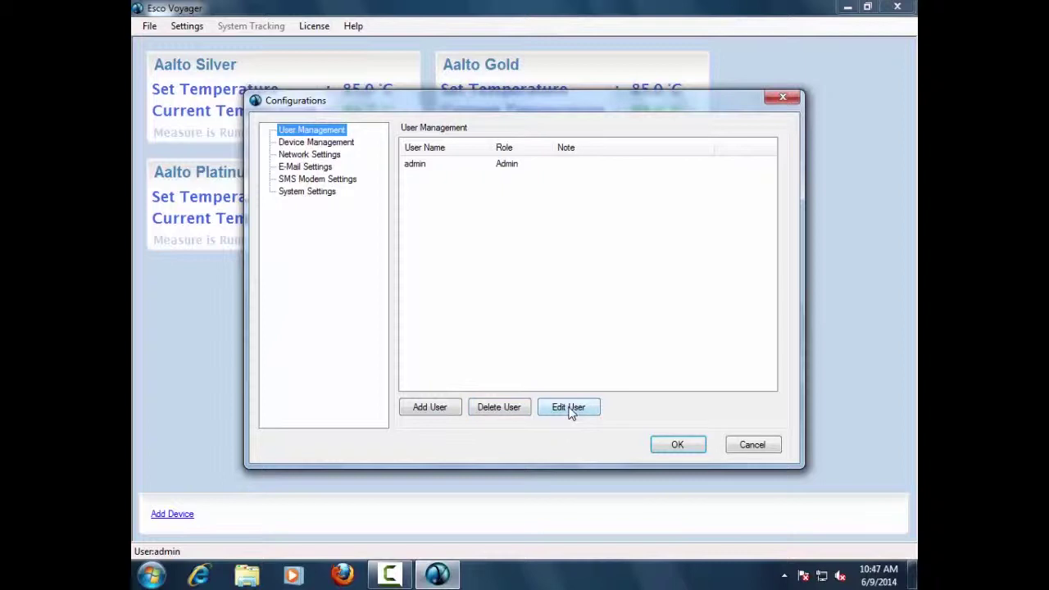
left_click(450, 414)
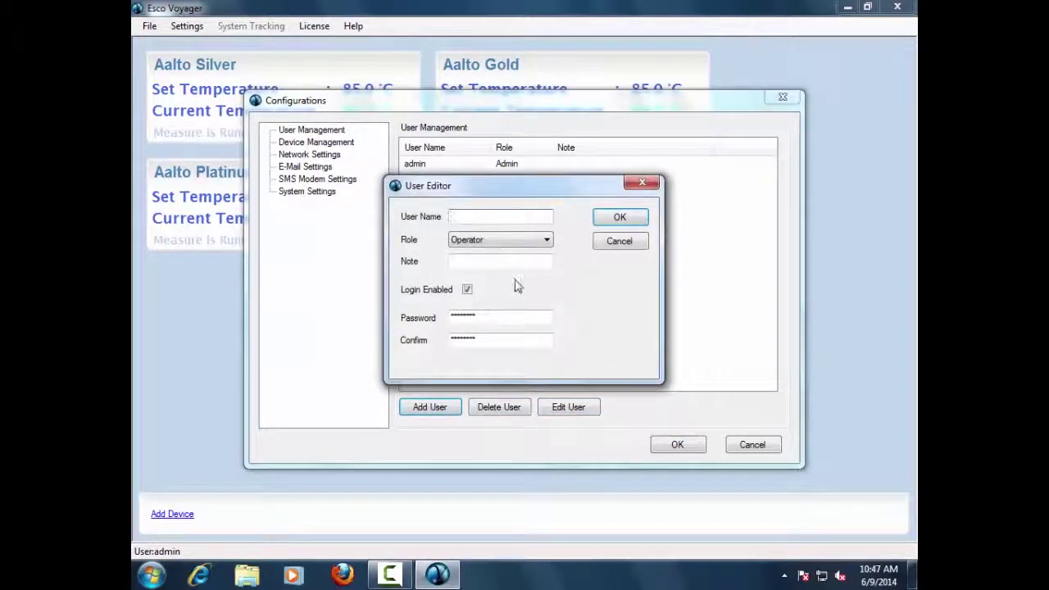
left_click(547, 241)
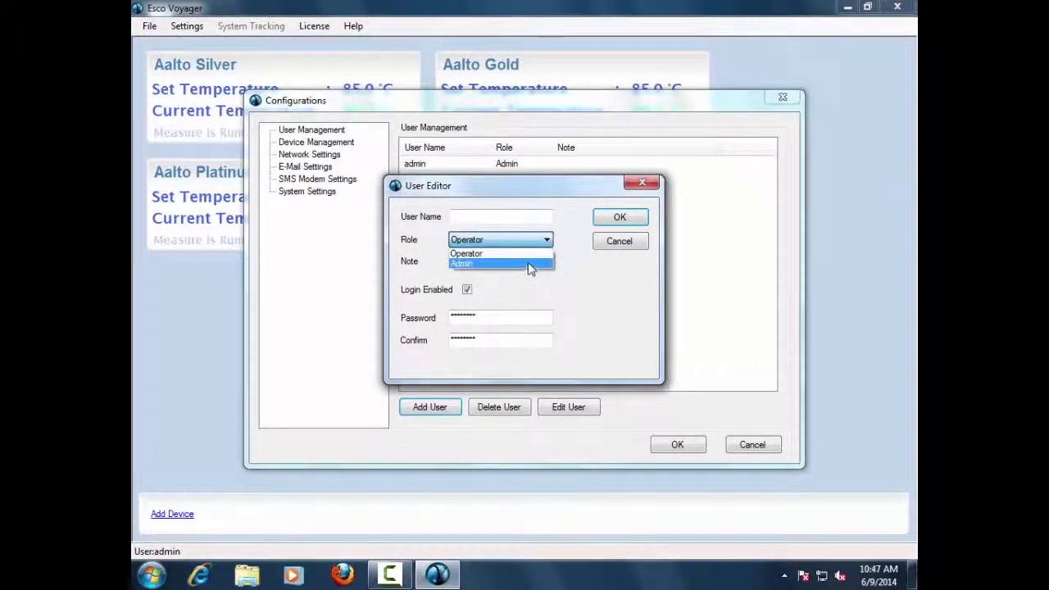
left_click(505, 216)
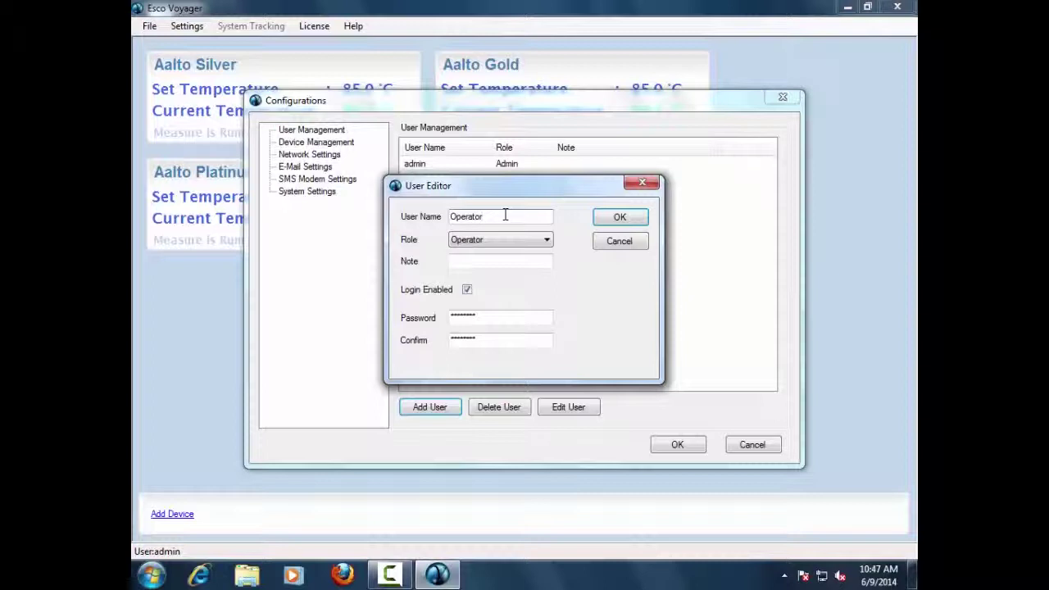
type("Operator01")
Step: Set and confirm the Operator01 password, save the user, and show Device Management
left_click(491, 316)
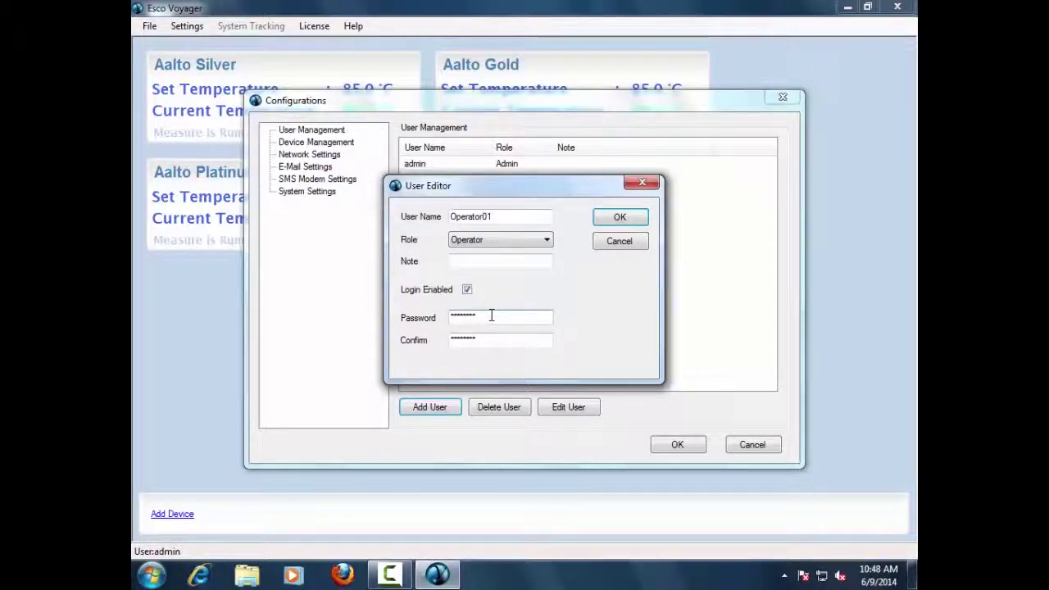
key("BackSpace")
key("BackSpace")
key("BackSpace")
key("BackSpace")
key("BackSpace")
key("BackSpace")
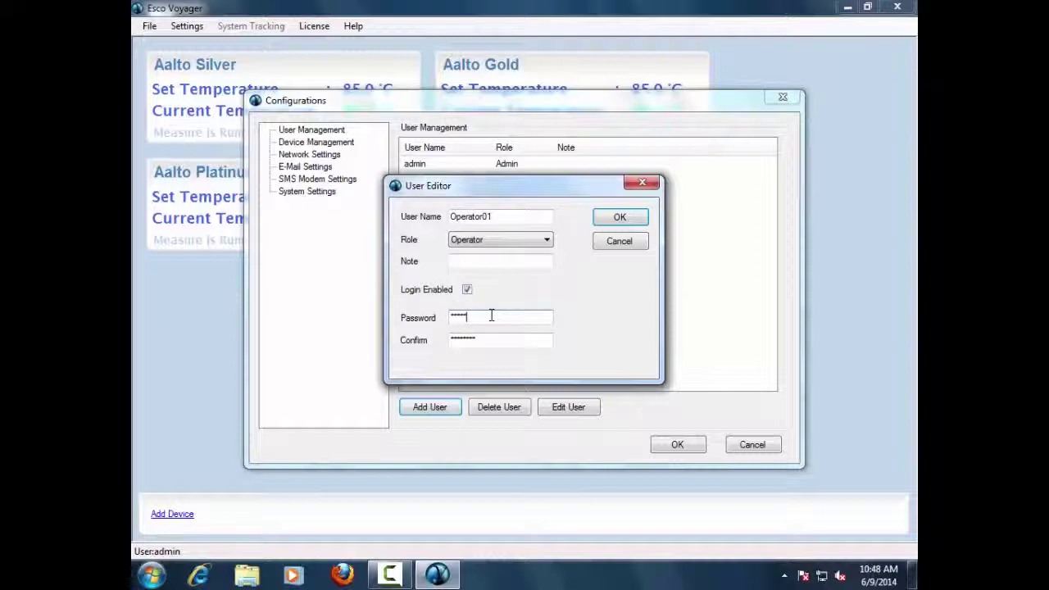
type("01")
left_click(490, 339)
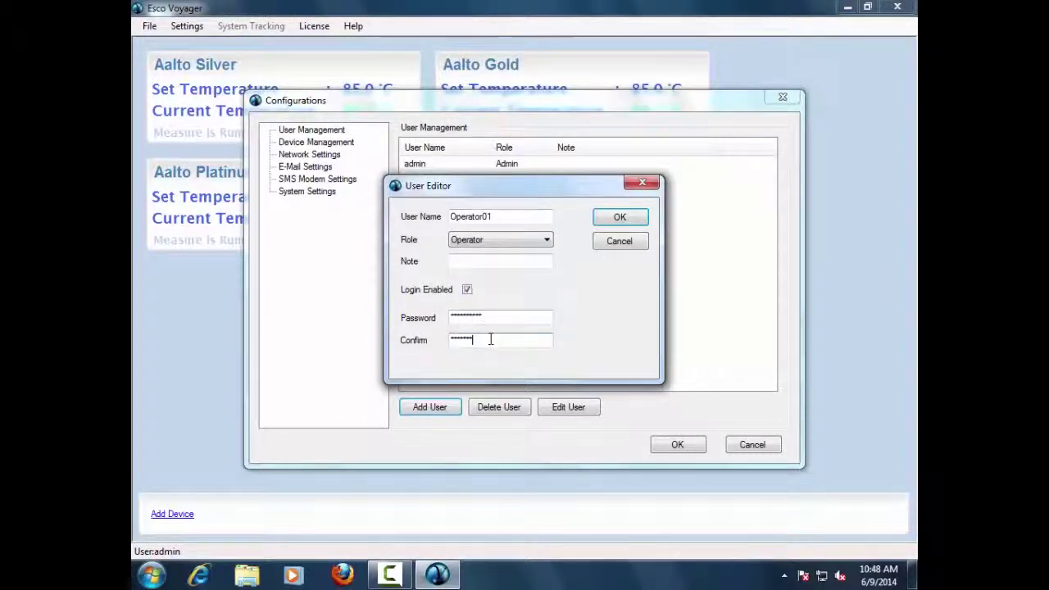
key("BackSpace")
key("BackSpace")
key("BackSpace")
type("o")
left_click(619, 218)
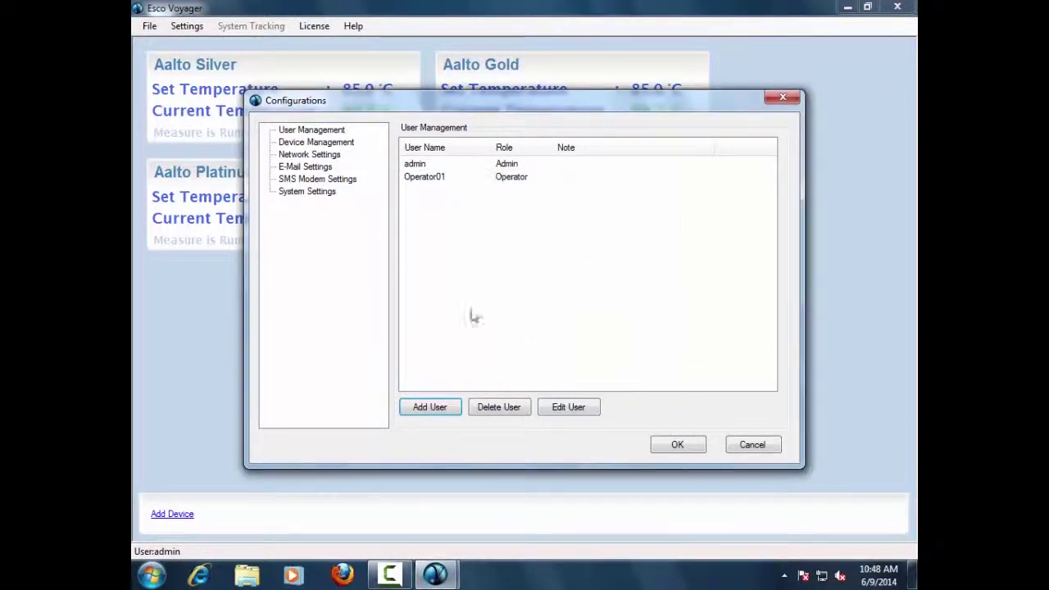
left_click(327, 144)
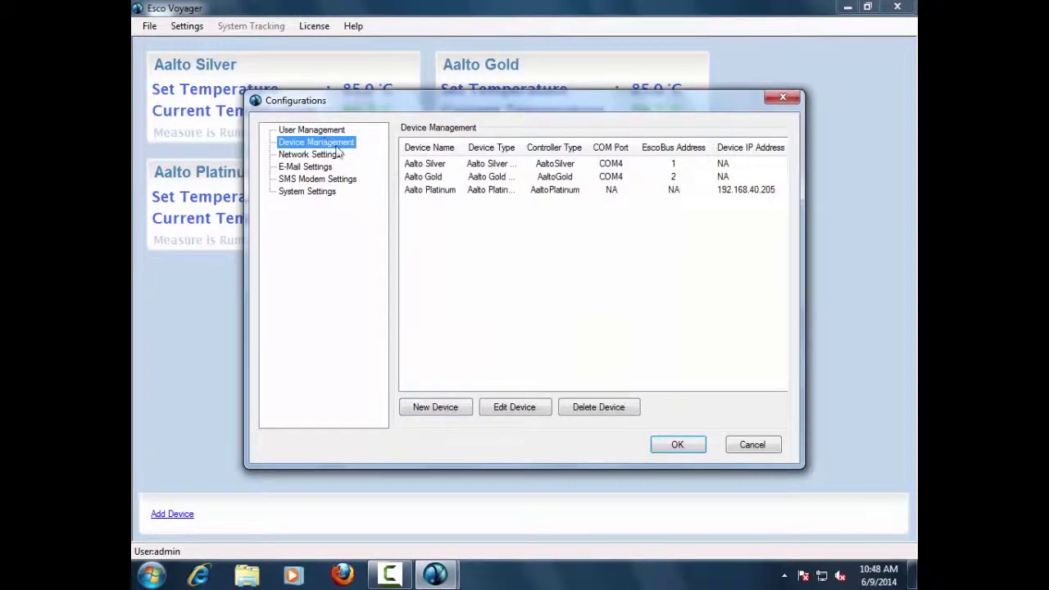
Step: Select each of the three devices, then cancel the New Device form unchanged
left_click(439, 165)
left_click(436, 177)
left_click(439, 191)
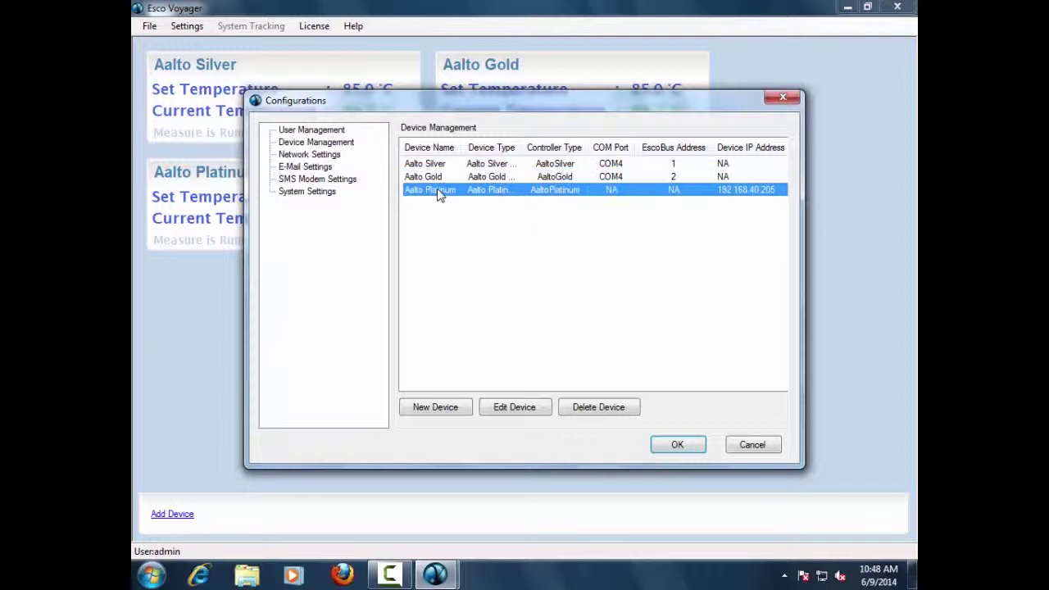
left_click(426, 409)
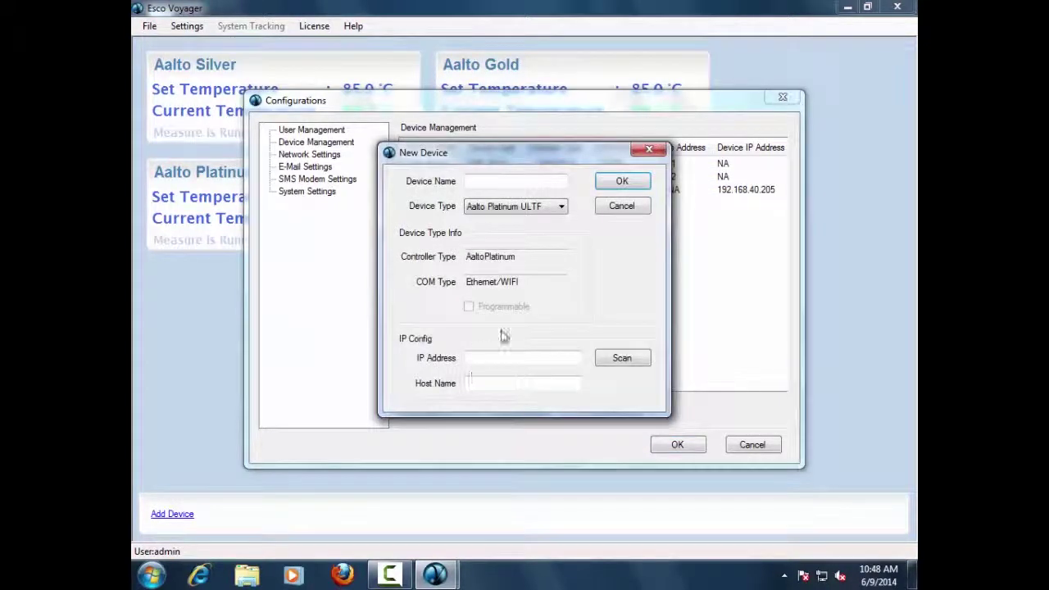
left_click(562, 206)
left_click(561, 205)
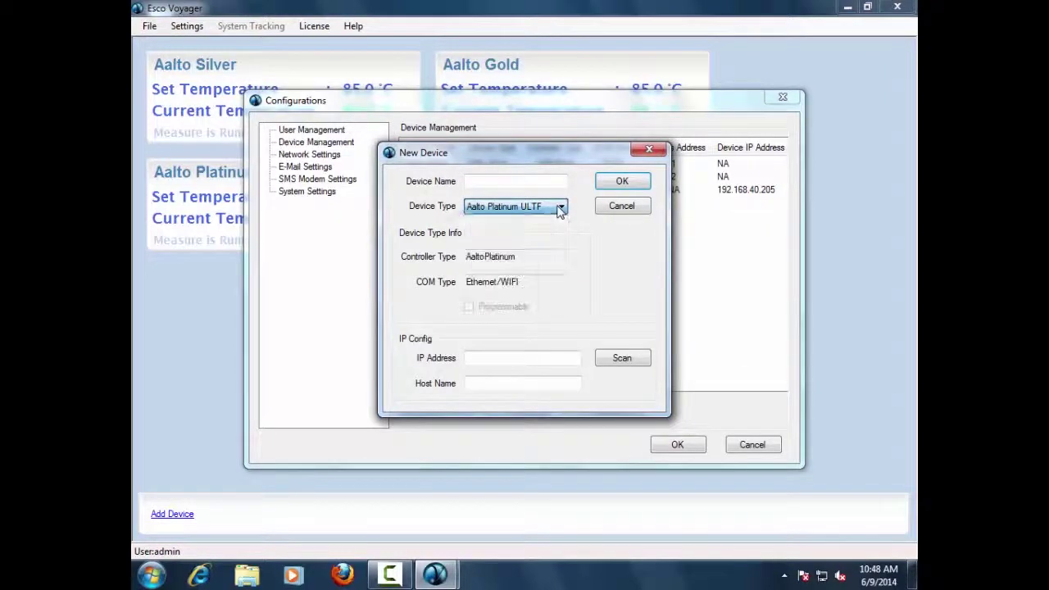
left_click(597, 207)
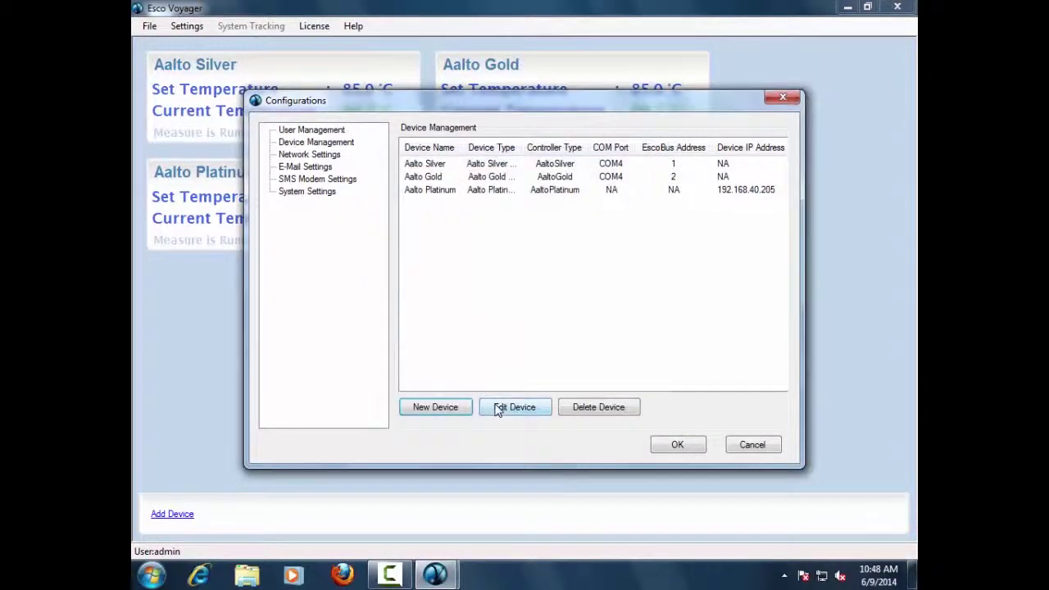
Step: Cancel editing and deleting Aalto Silver, then show Network Settings
left_click(451, 166)
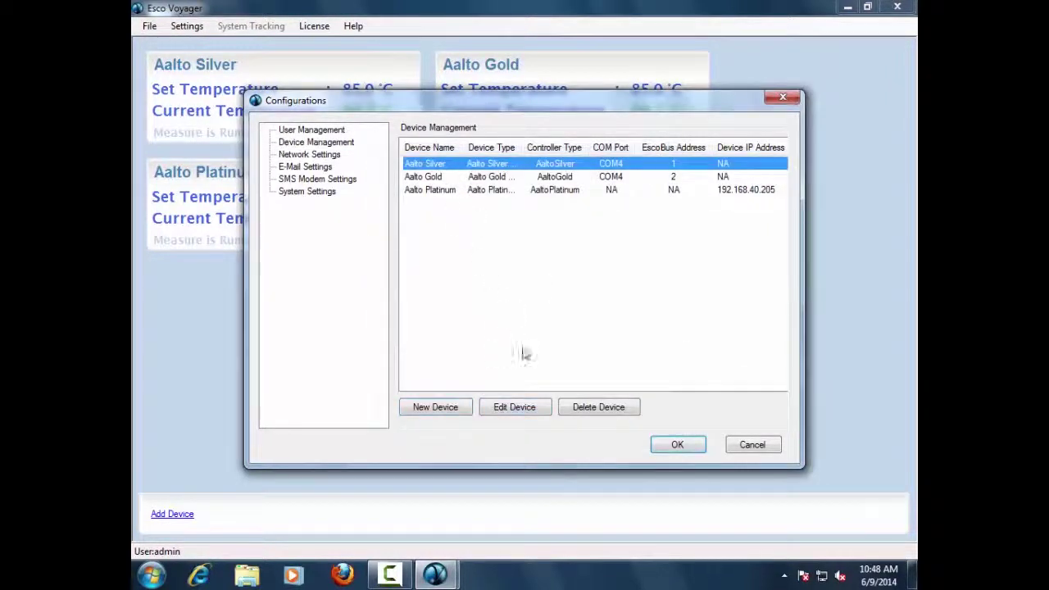
left_click(545, 414)
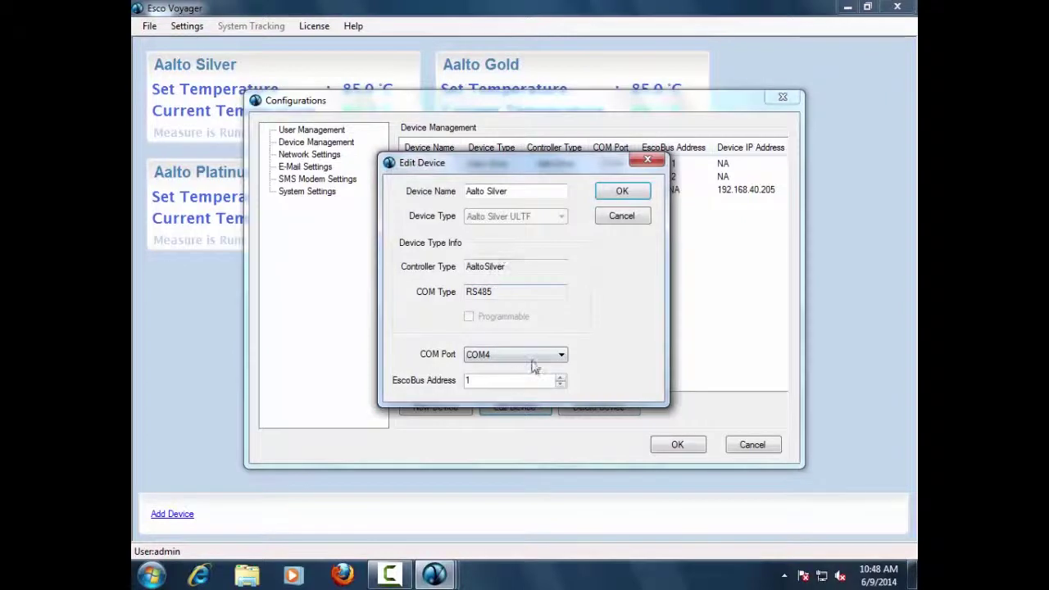
left_click(622, 215)
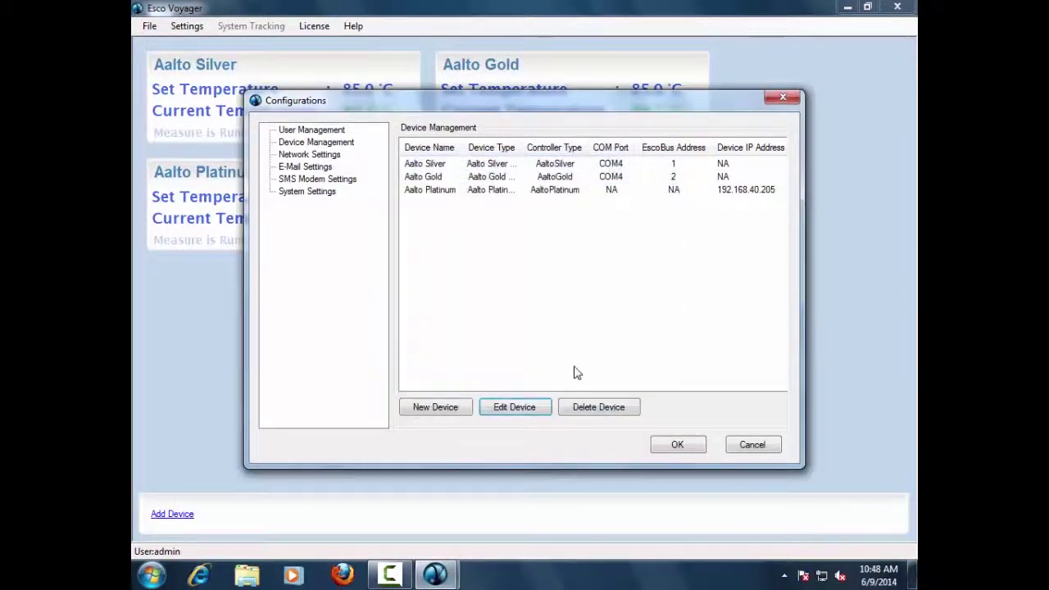
left_click(442, 168)
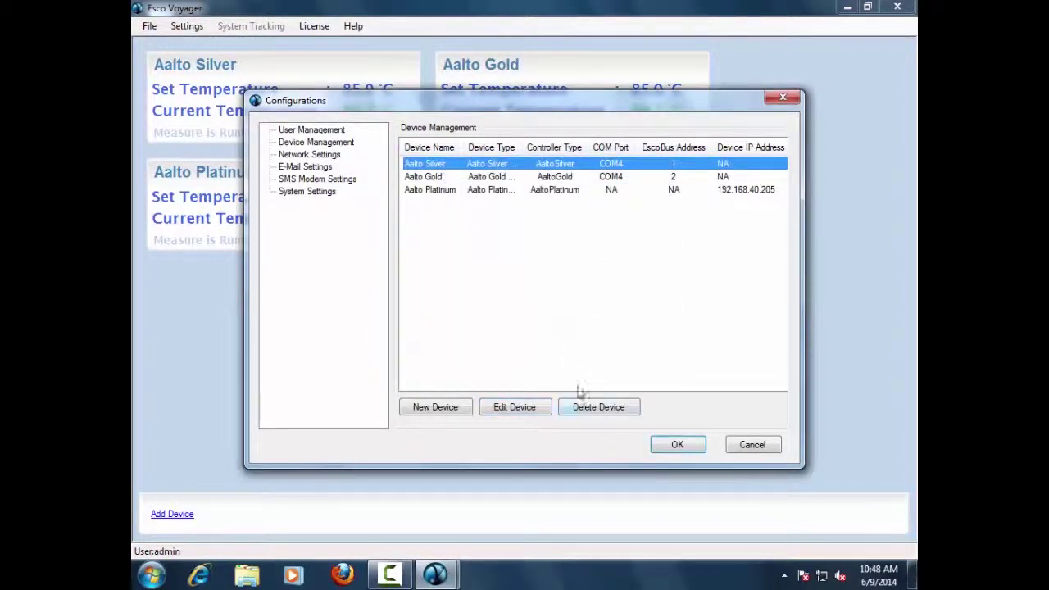
left_click(594, 408)
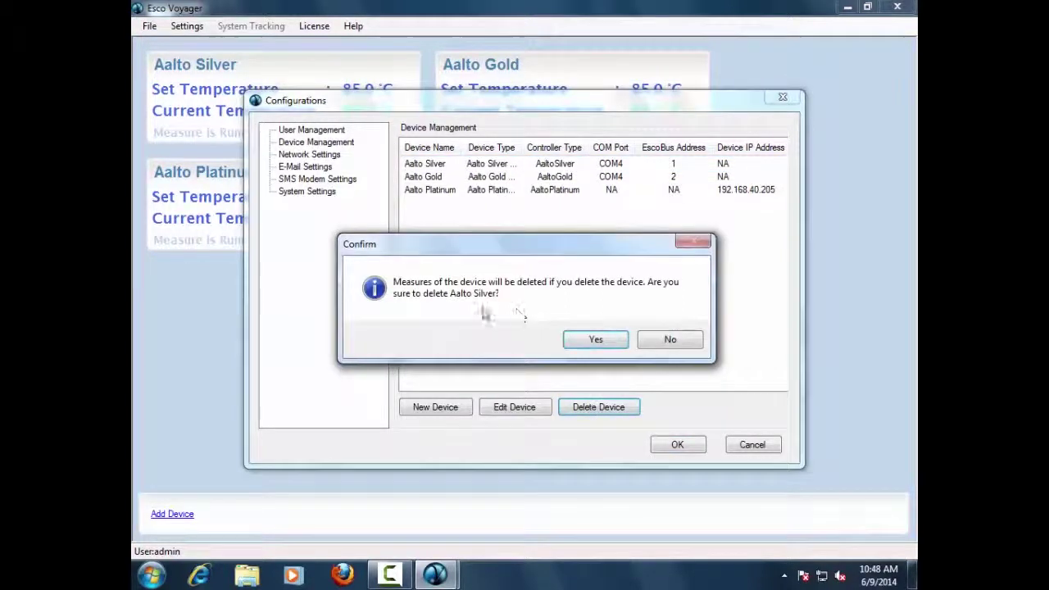
left_click(674, 343)
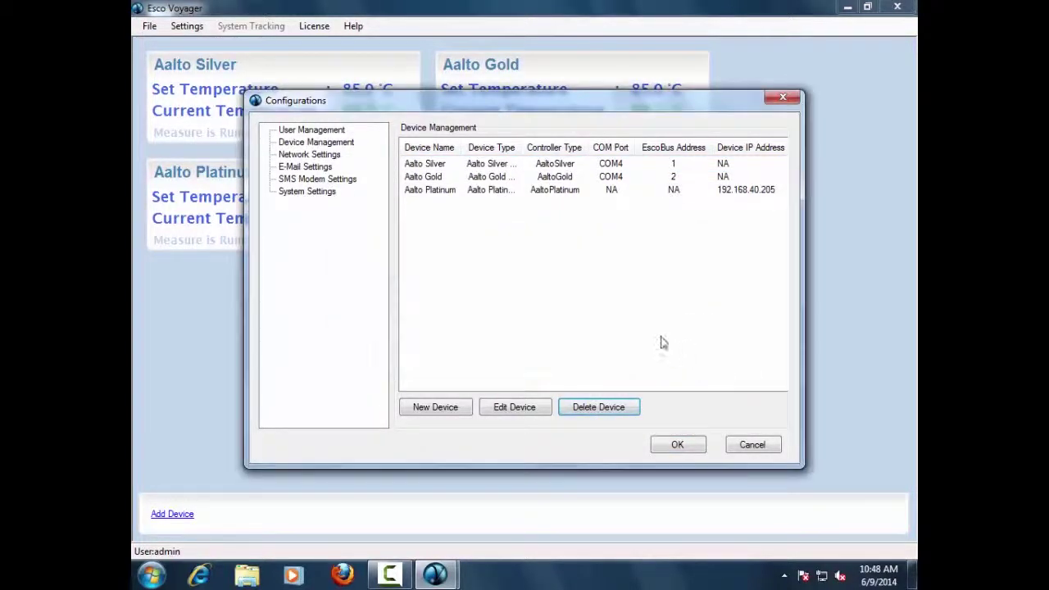
left_click(307, 156)
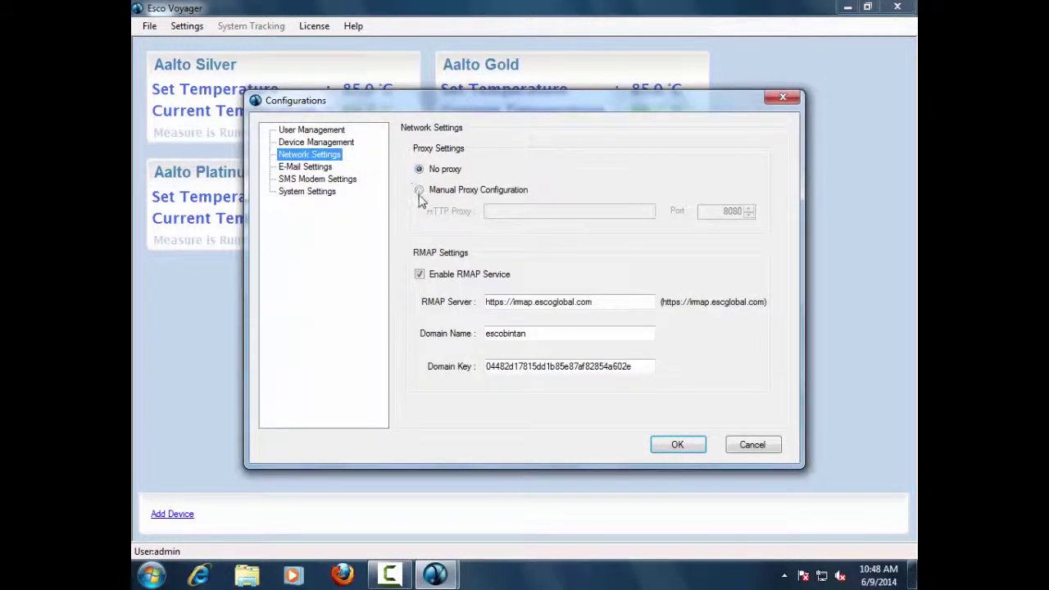
Step: Toggle Enable RMAP Service off and back on, then show E-Mail Settings
left_click(419, 277)
left_click(419, 276)
left_click(420, 276)
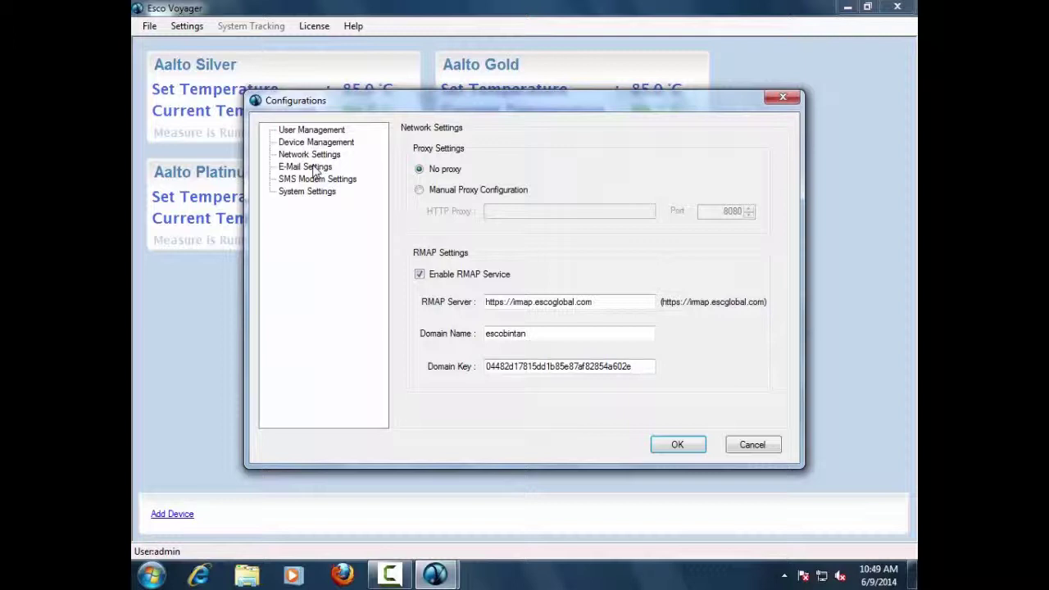
left_click(314, 169)
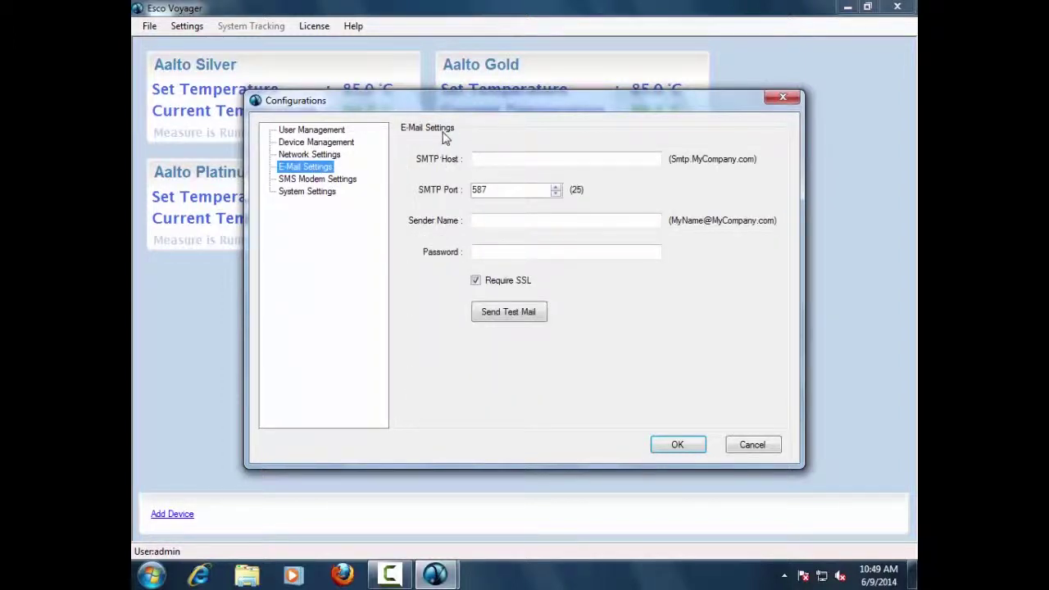
Step: Enter SMTP host bintanmail.escoglobal.com, keep port 587, and fill in sender e-mail and password
left_click(488, 158)
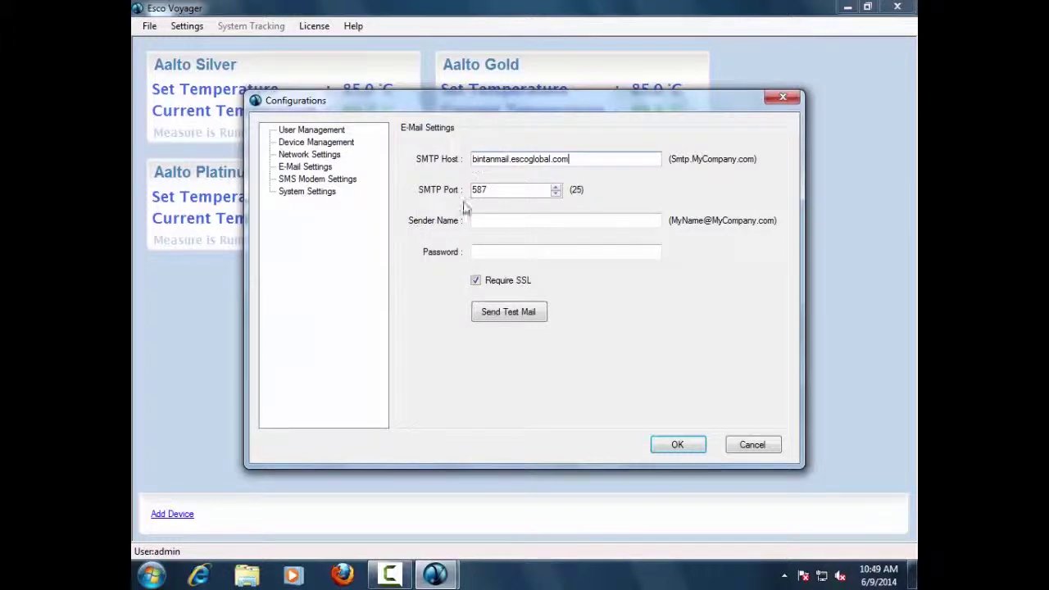
left_click(503, 194)
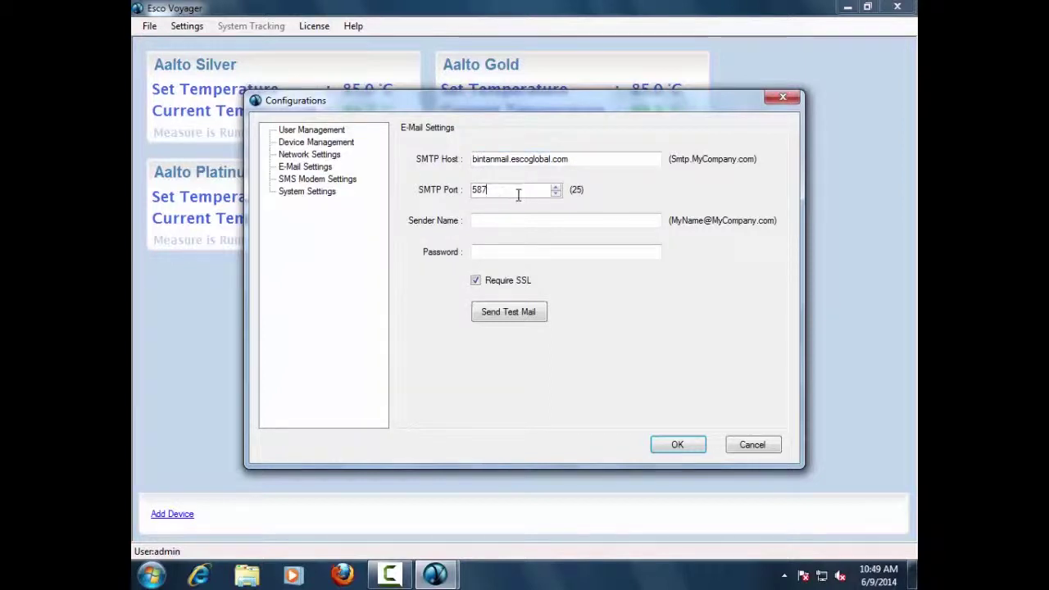
left_click(500, 221)
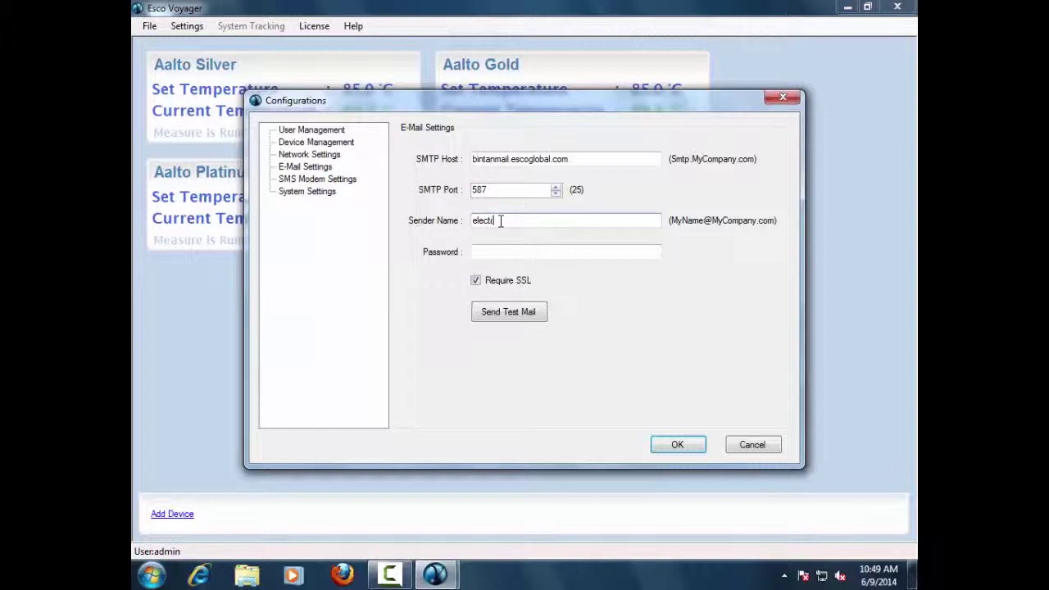
left_click(514, 254)
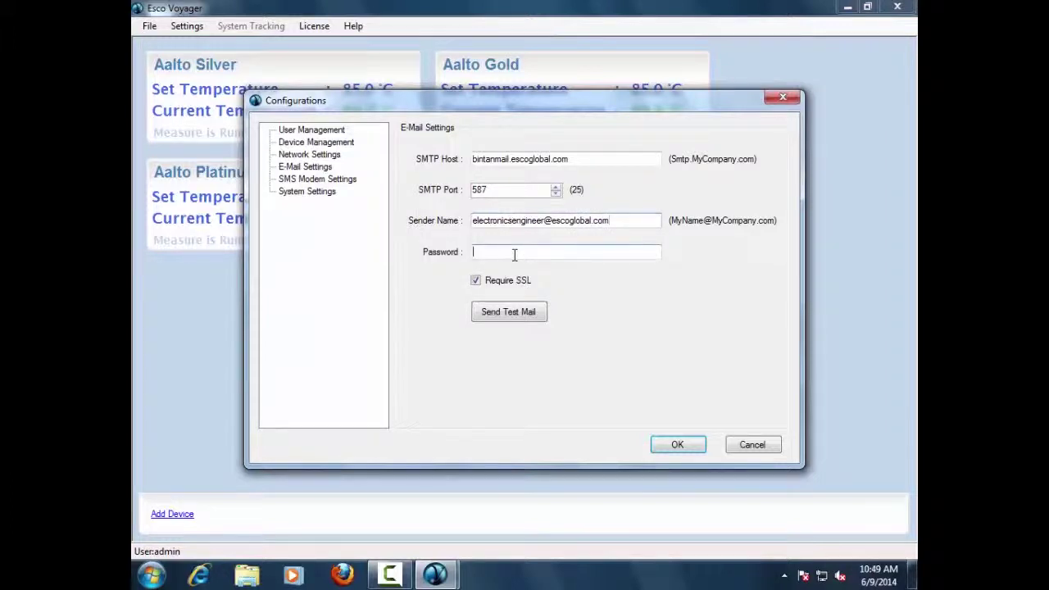
type("**********")
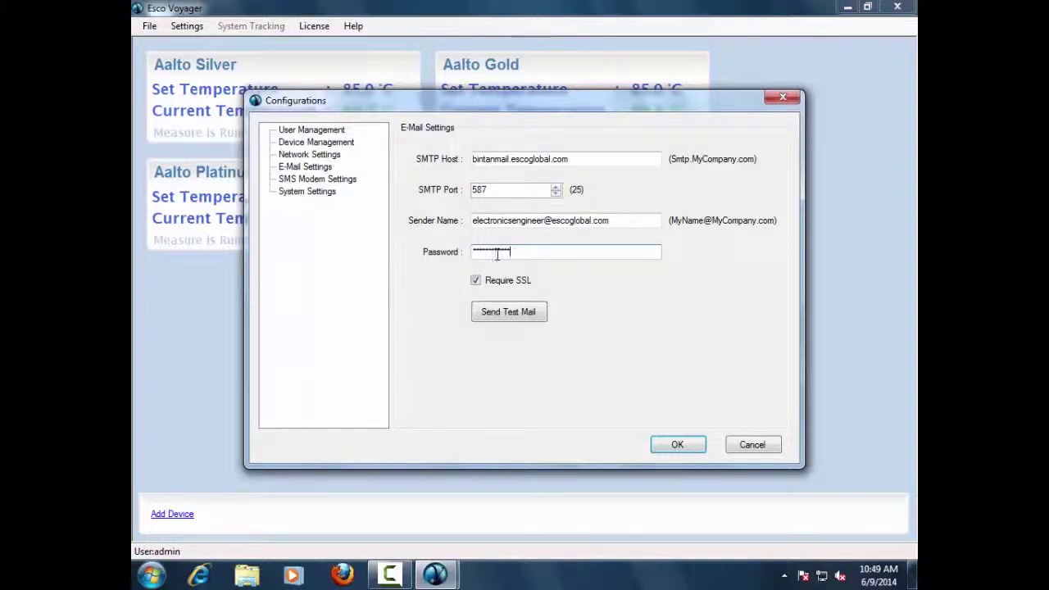
Step: Keep the SMS modem disabled after checking its COM port list, then show System Settings
left_click(339, 179)
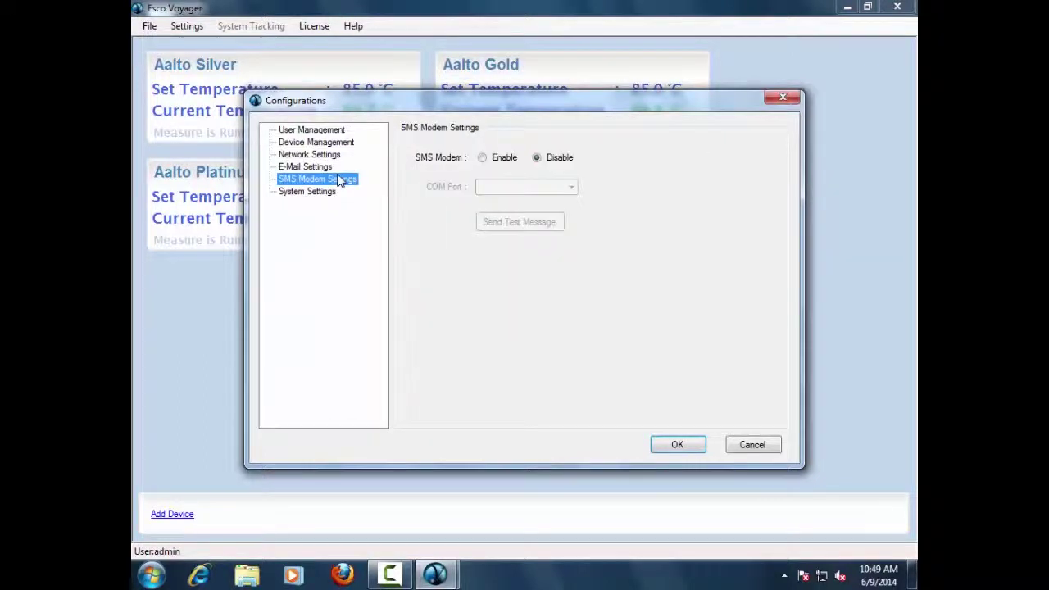
left_click(483, 158)
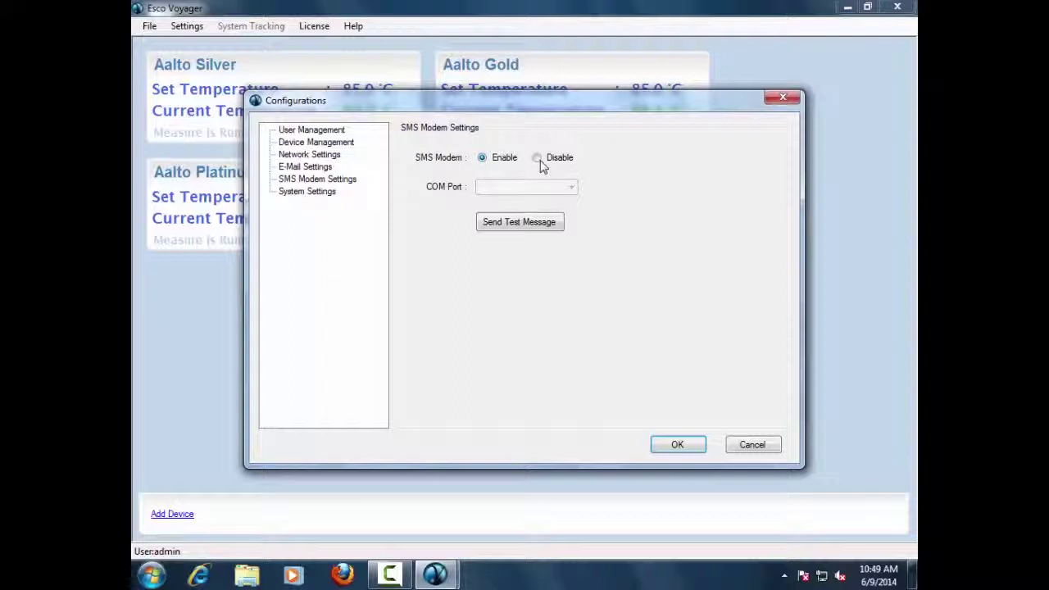
key("alt+Down")
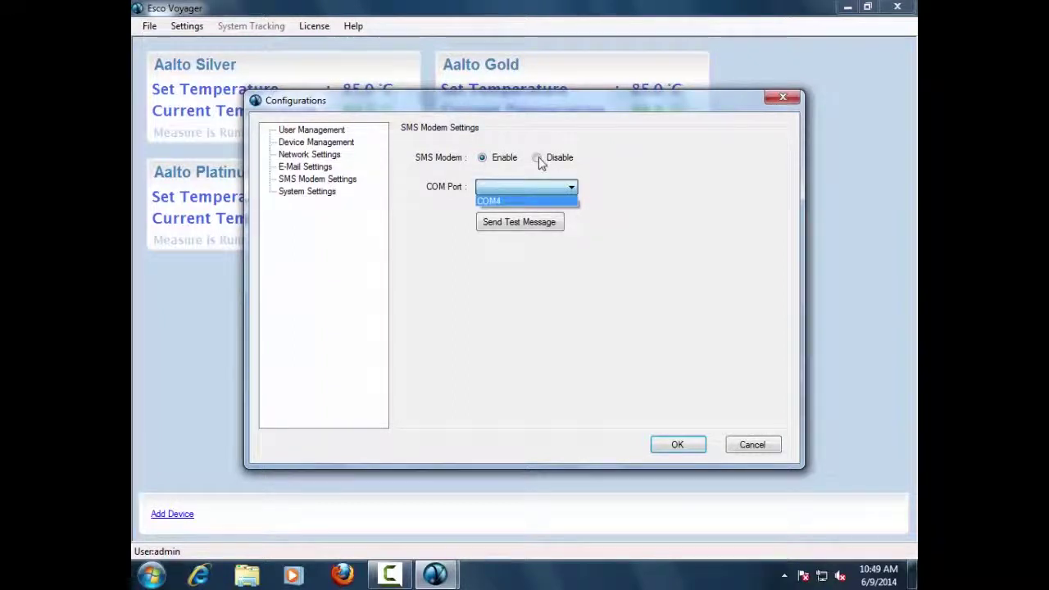
left_click(540, 163)
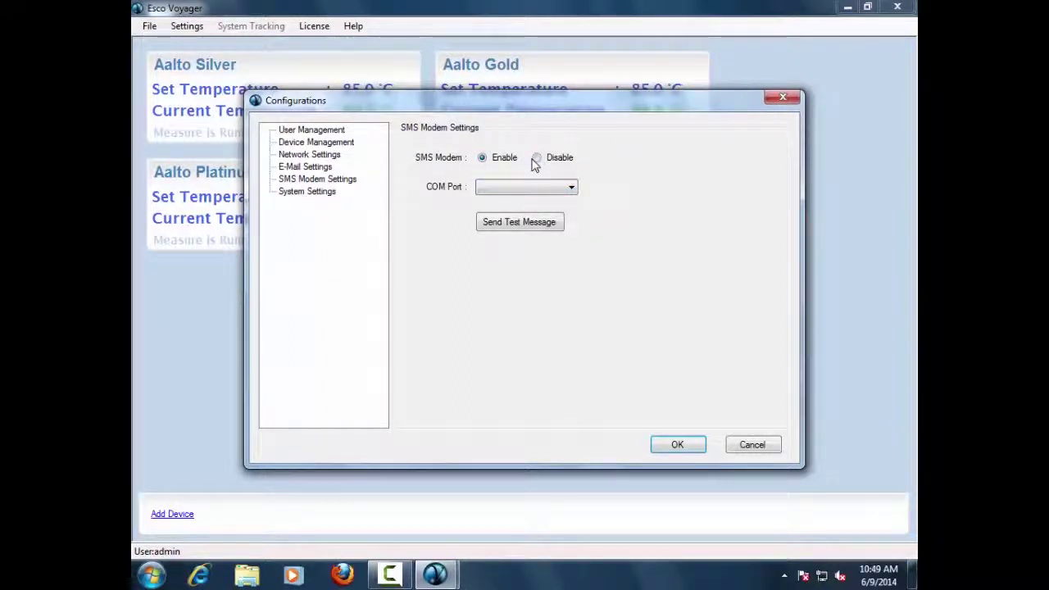
left_click(537, 158)
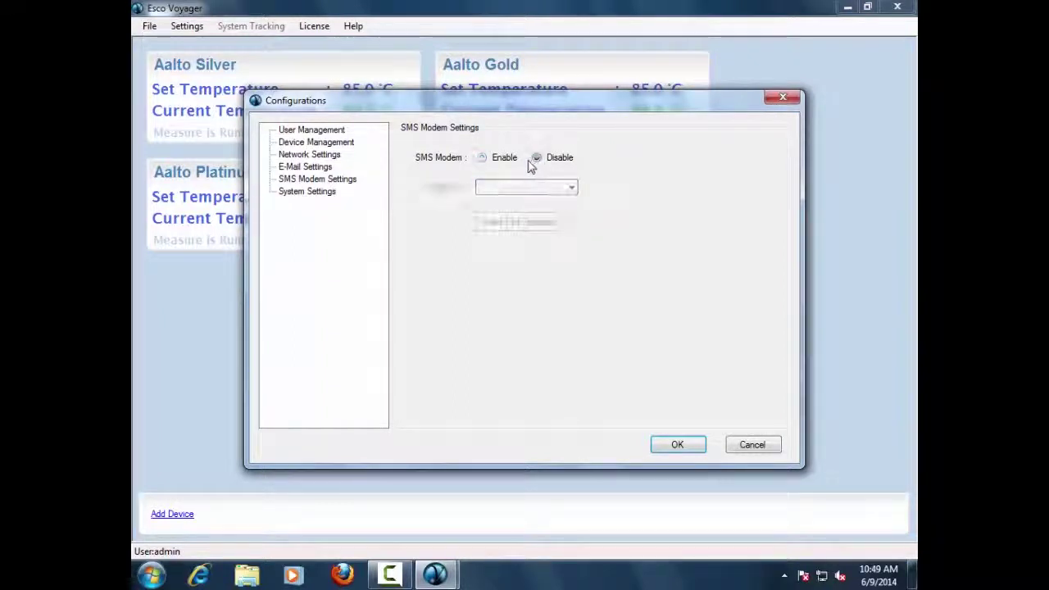
left_click(323, 195)
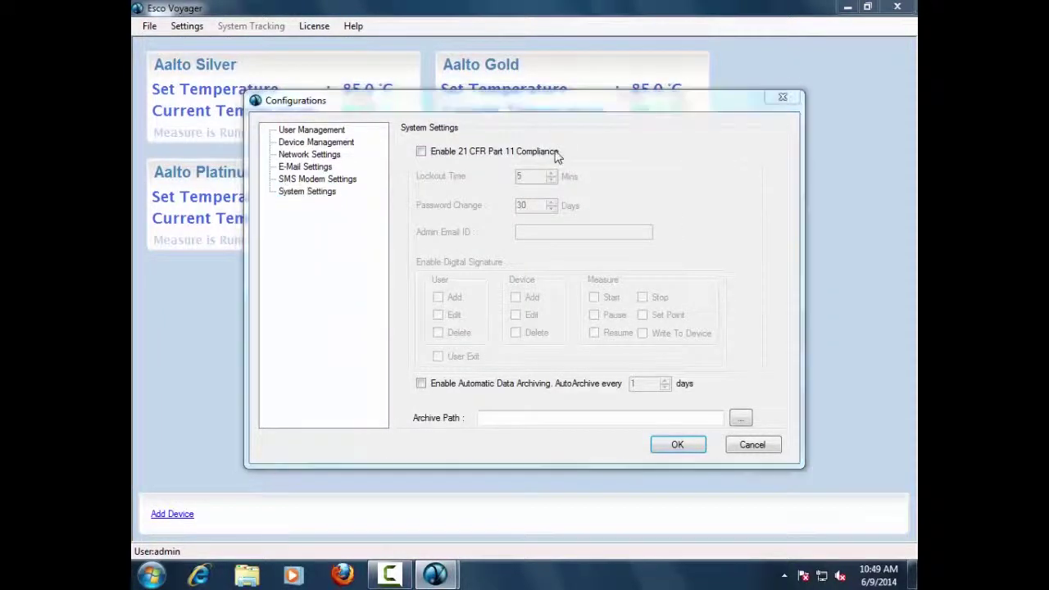
Step: Enable 21 CFR Part 11 compliance, leave automatic data archiving off, and save the configuration
left_click(421, 151)
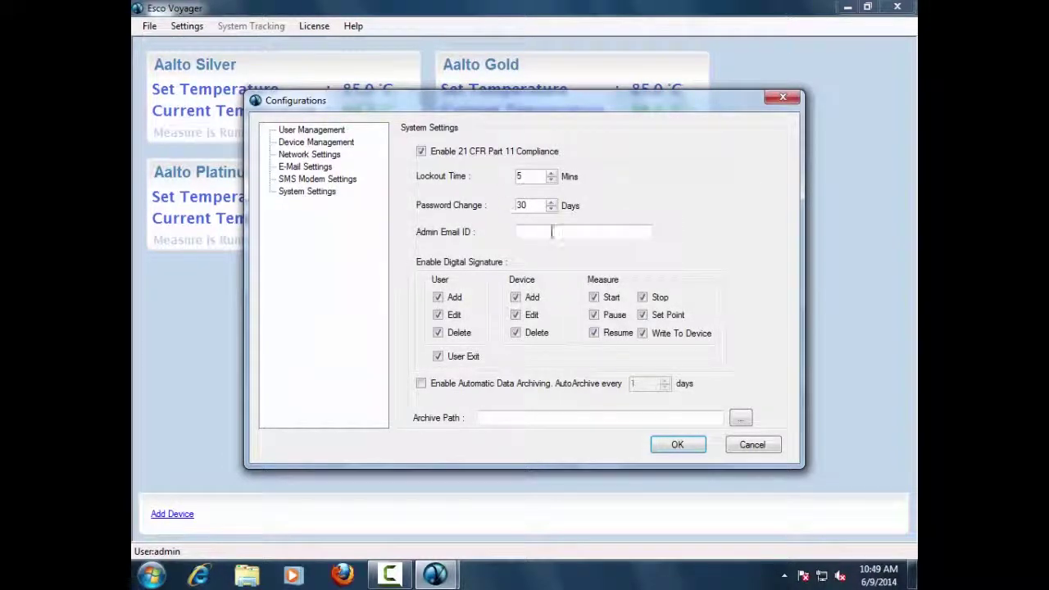
left_click(421, 386)
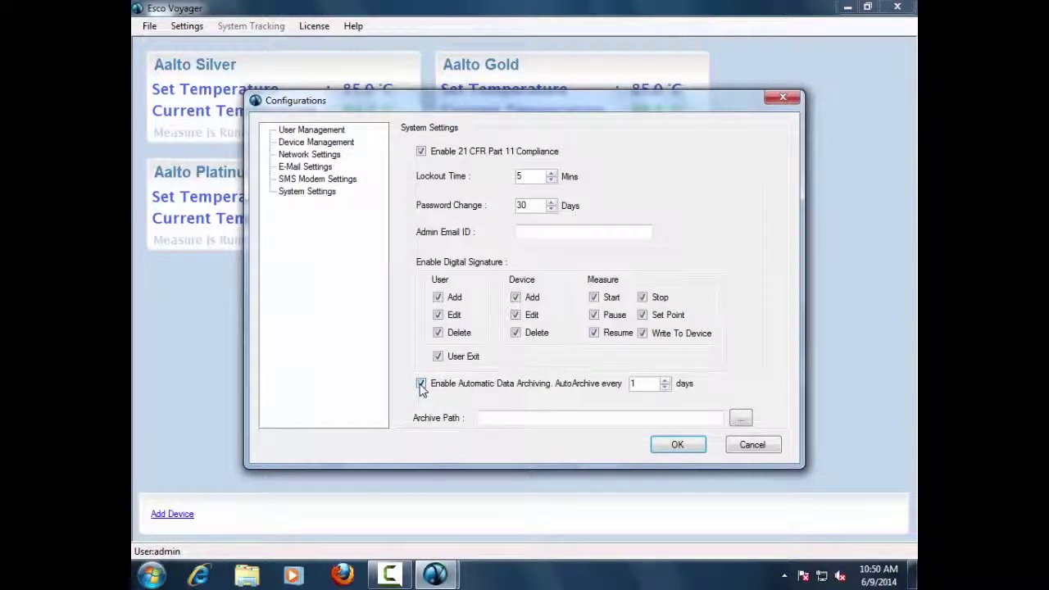
left_click(421, 385)
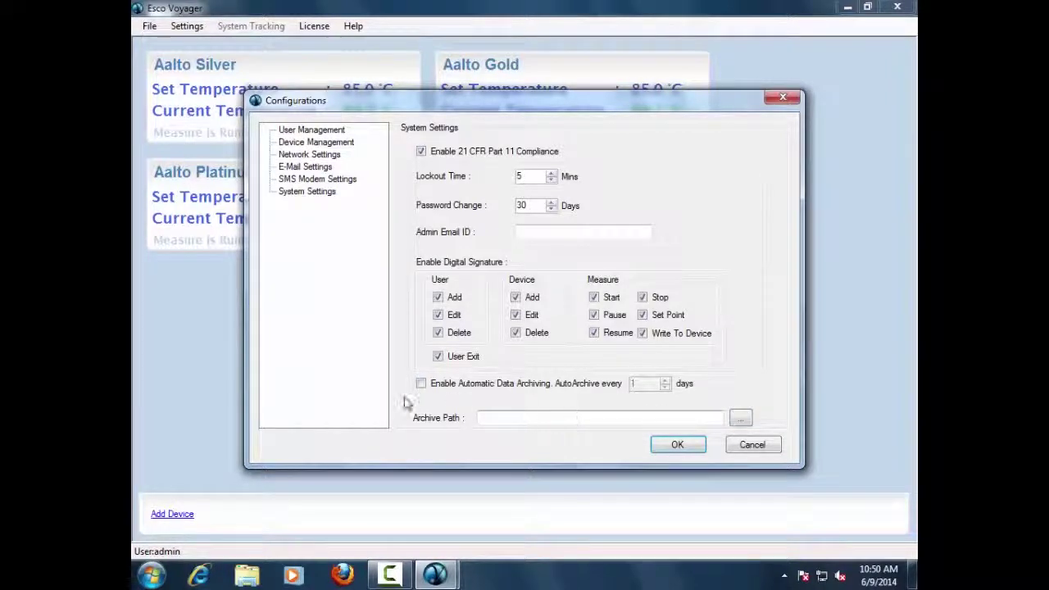
left_click(677, 446)
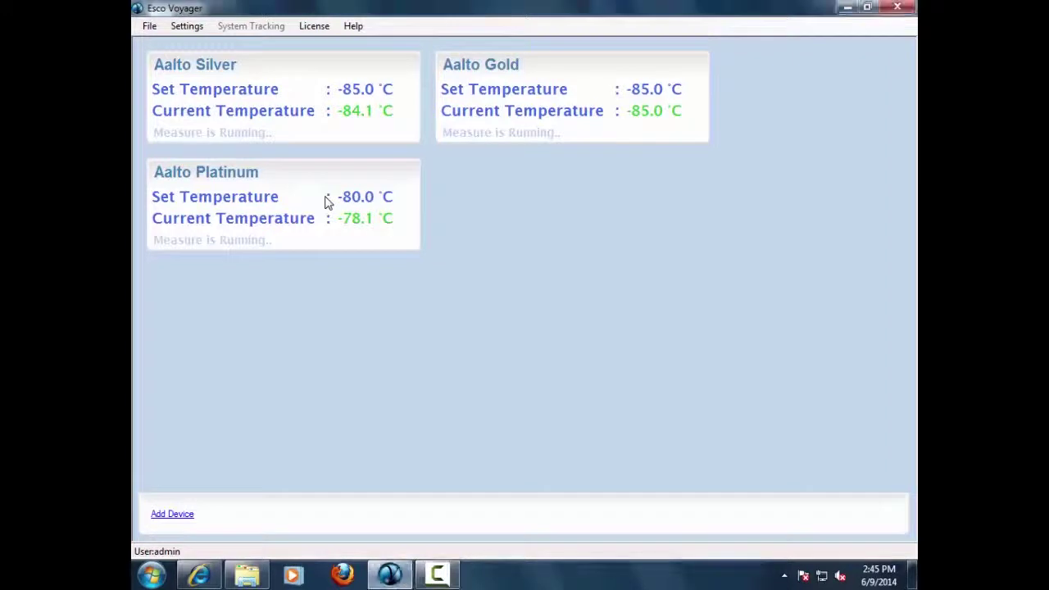
Step: Open the Aalto Platinum measurement graph from its panel menu and add the Ambient trace
right_click(325, 200)
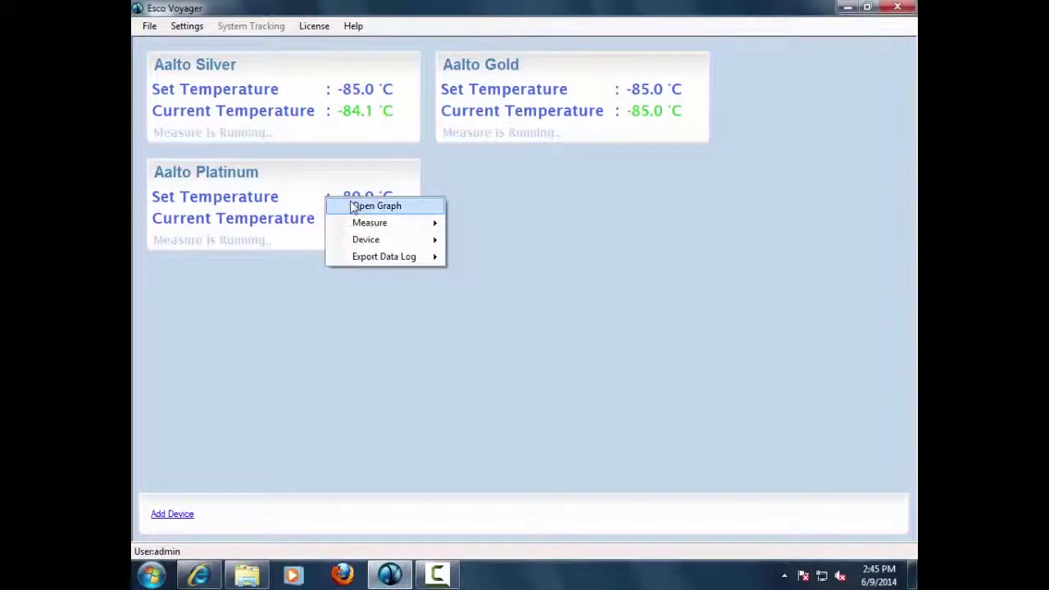
left_click(354, 209)
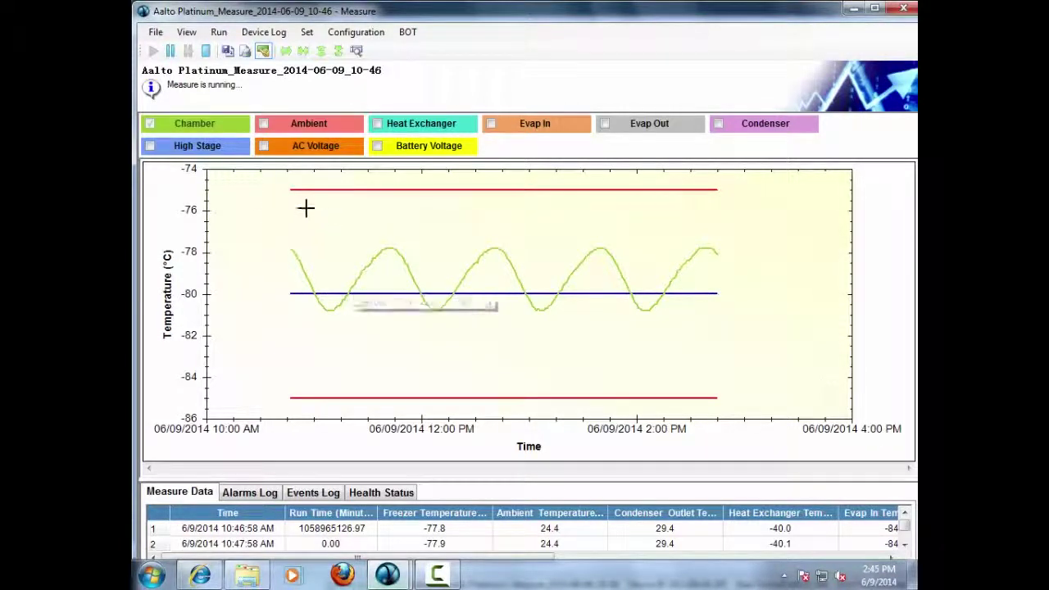
left_click(265, 124)
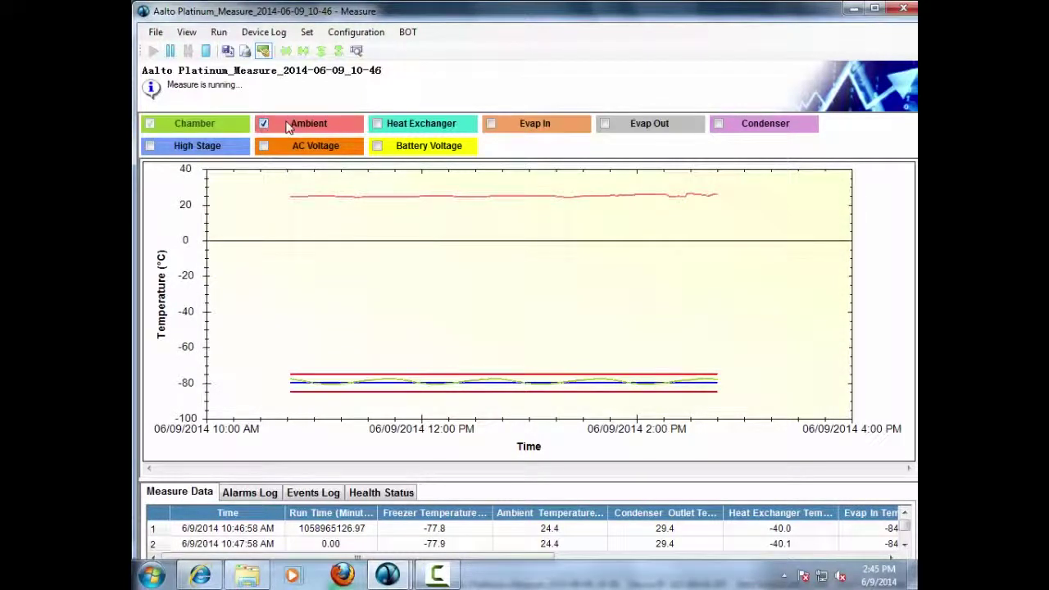
Step: Add the Heat Exchanger, Evap In, Evap Out and Condenser traces to the graph
left_click(378, 124)
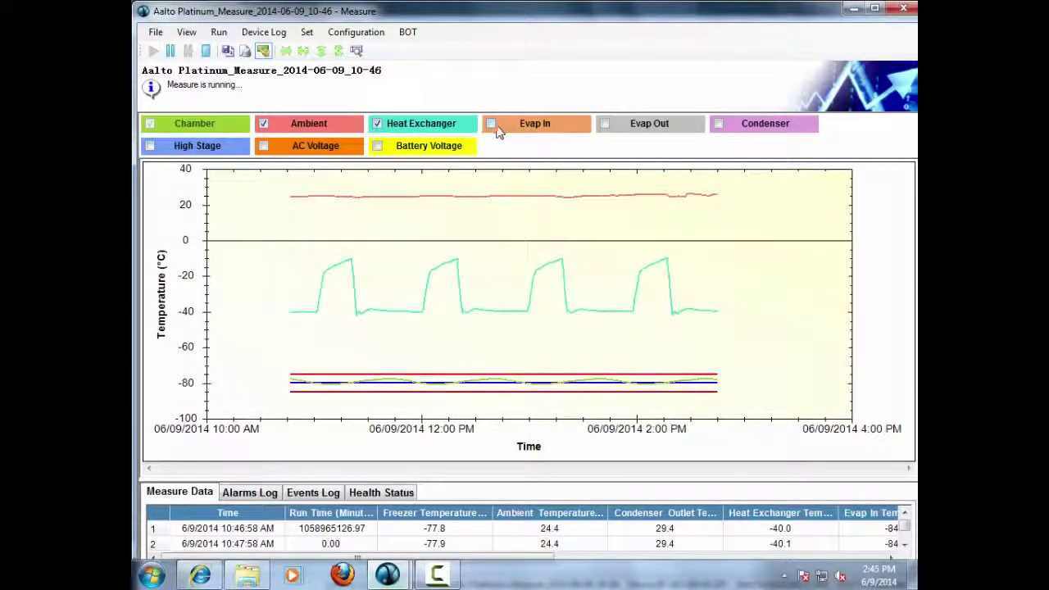
left_click(491, 124)
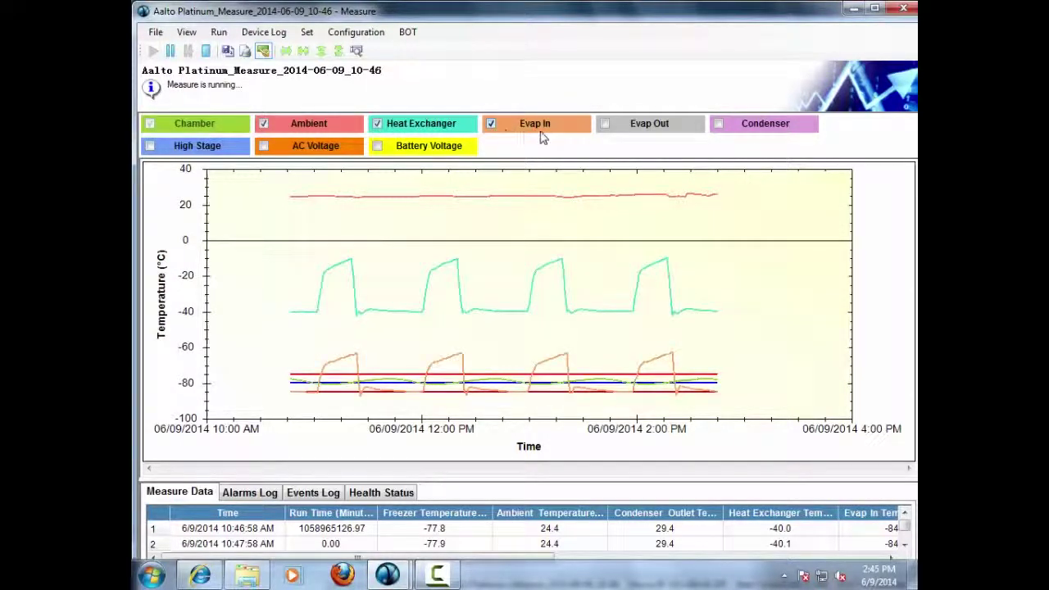
left_click(604, 124)
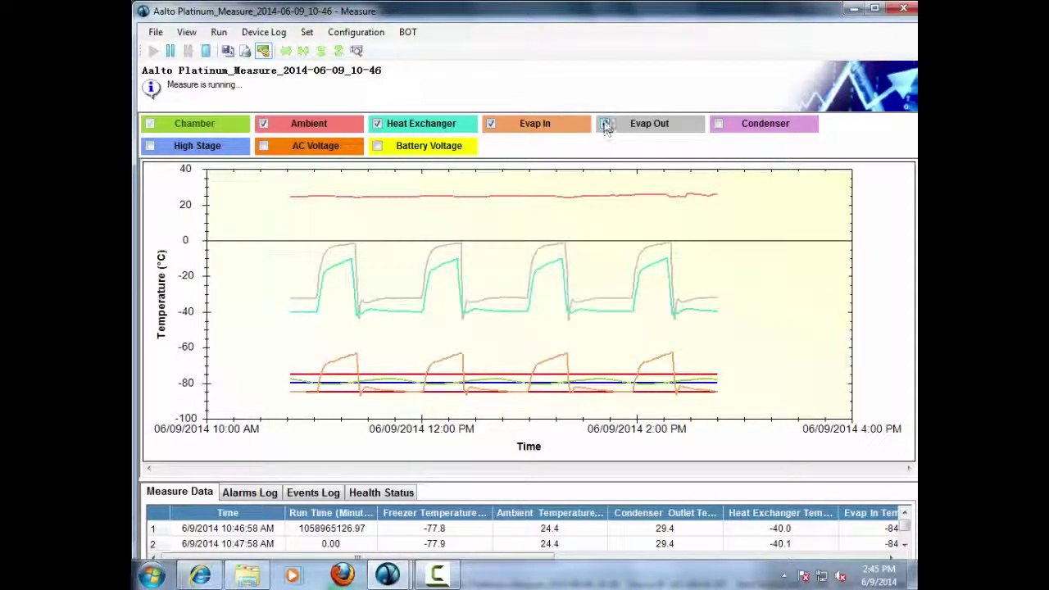
left_click(718, 125)
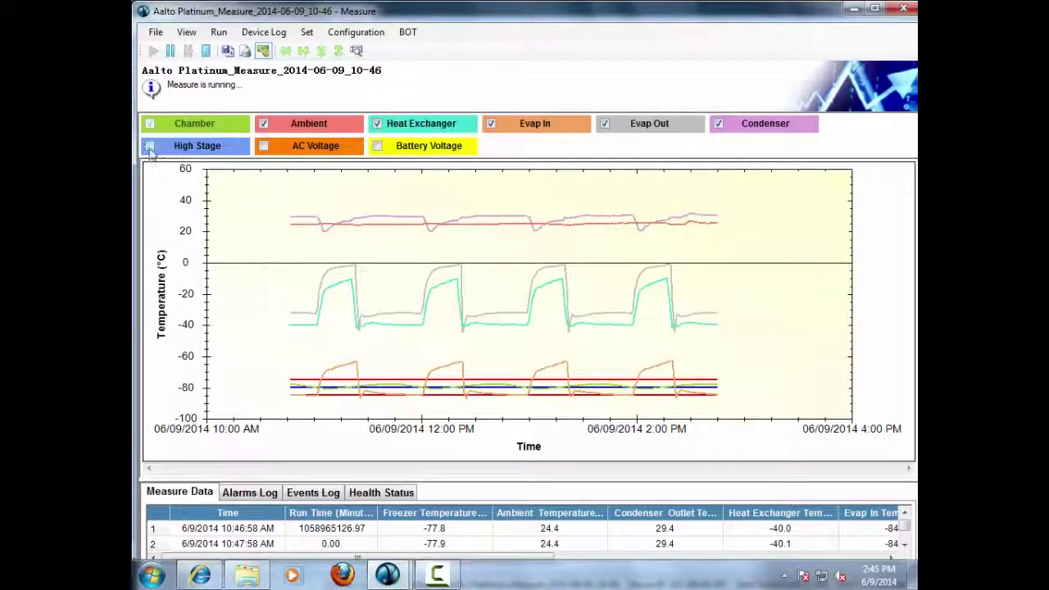
Step: Try the High Stage and Battery Voltage traces, ending with AC Voltage shown on the graph
left_click(150, 147)
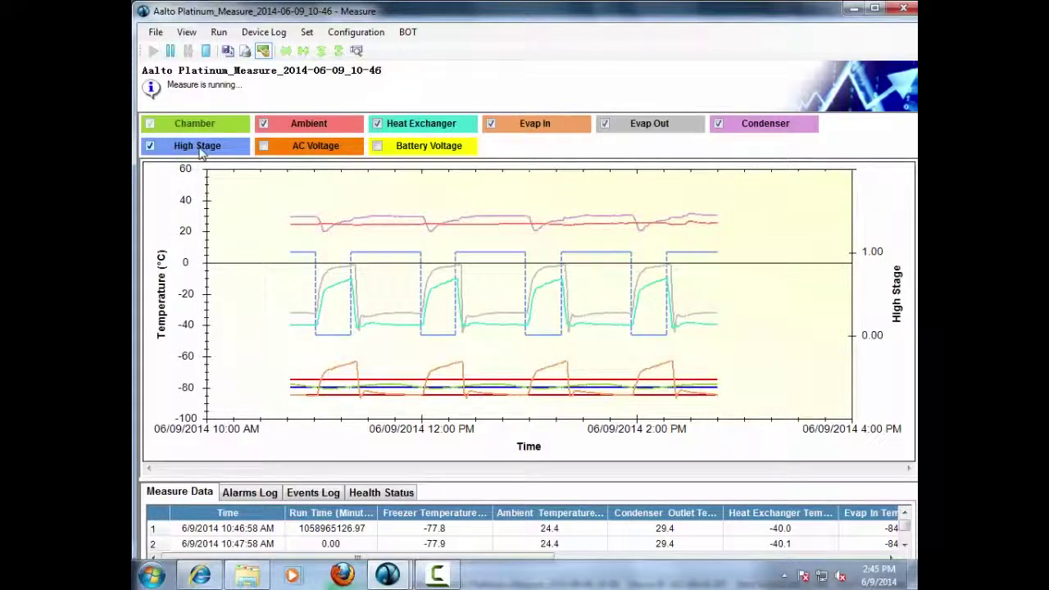
left_click(264, 148)
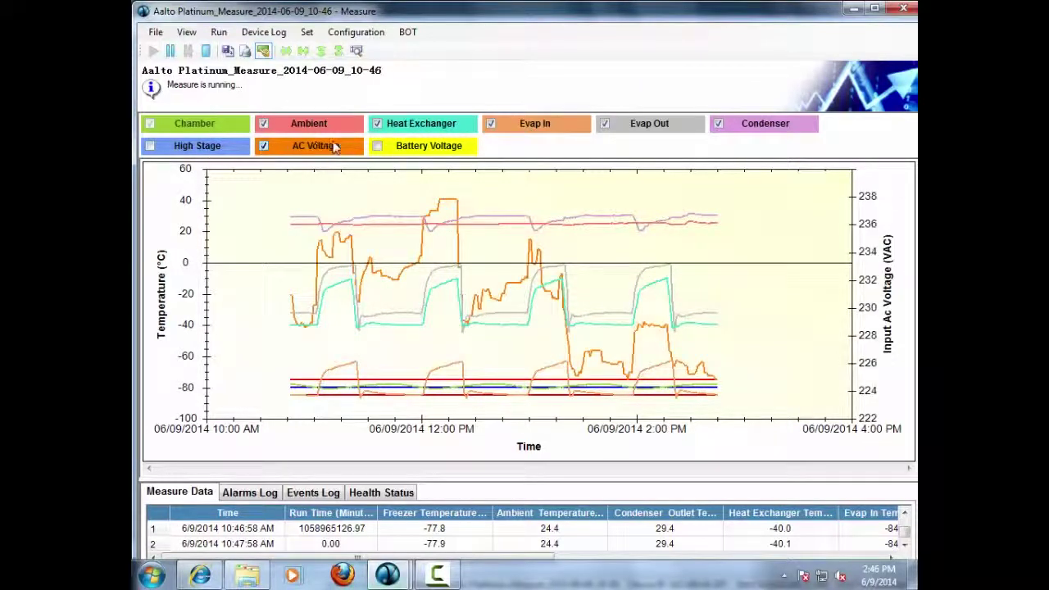
left_click(377, 147)
left_click(377, 148)
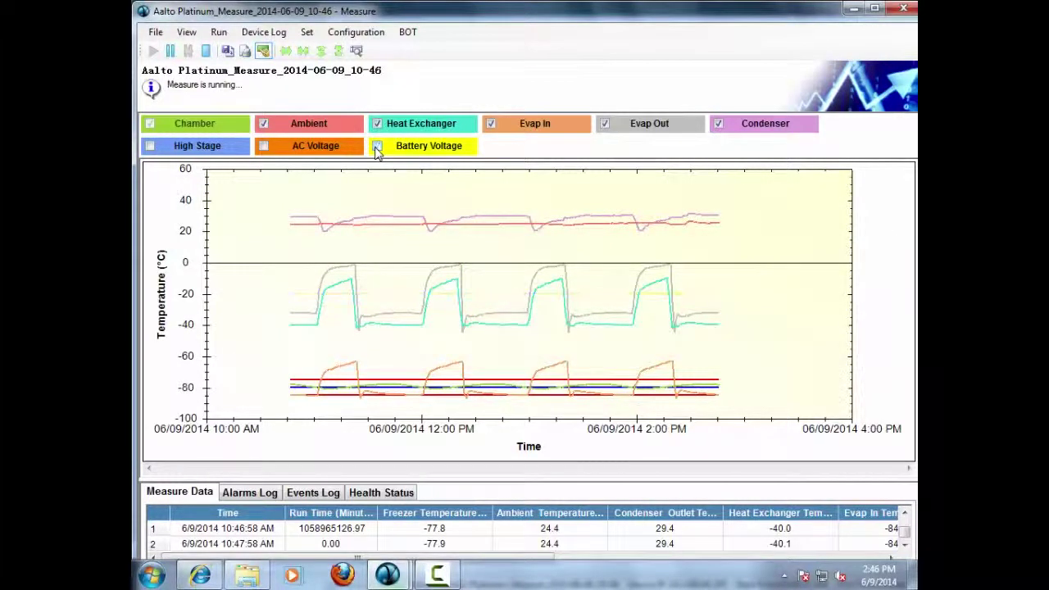
left_click(377, 148)
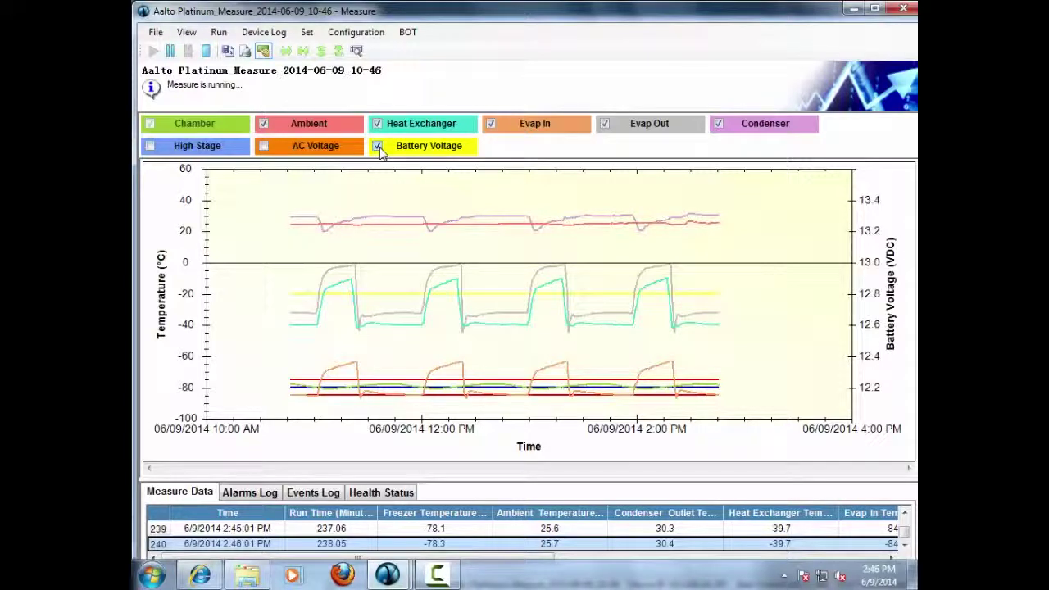
left_click(378, 148)
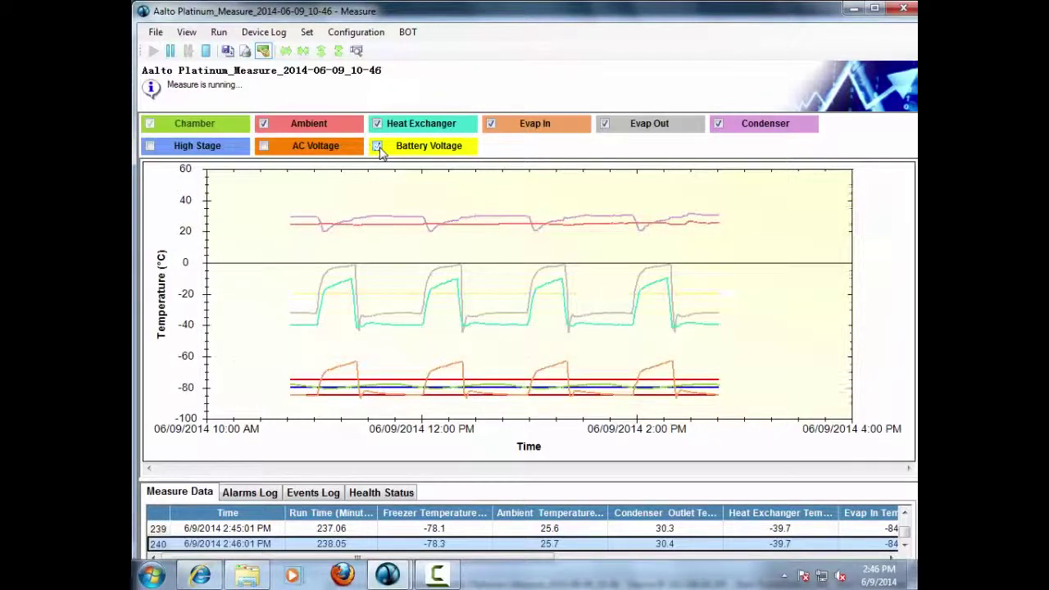
left_click(264, 147)
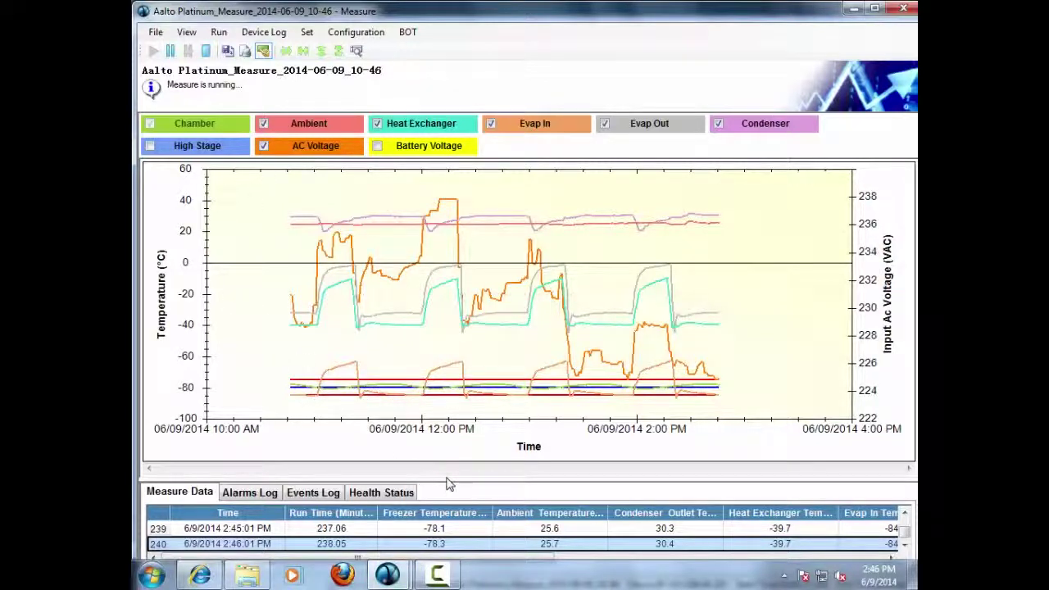
Step: Enlarge the data table, review the Alarms Log, Events Log and Health Status, then return to Measure Data
left_click_drag(440, 481, 440, 418)
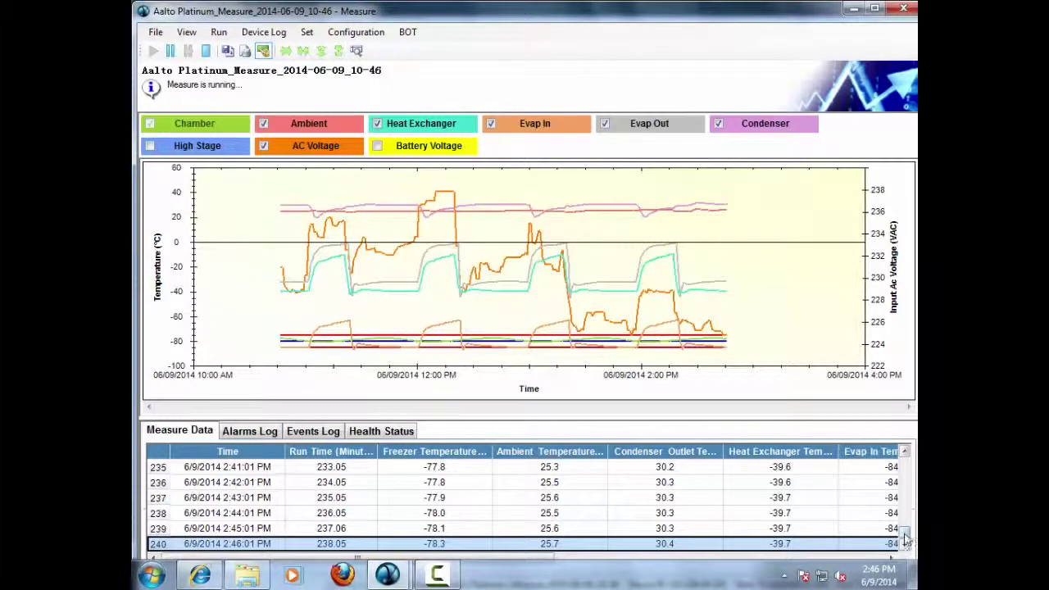
mouse_move(906, 538)
left_mouse_down()
mouse_move(905, 517)
mouse_move(906, 547)
left_mouse_up()
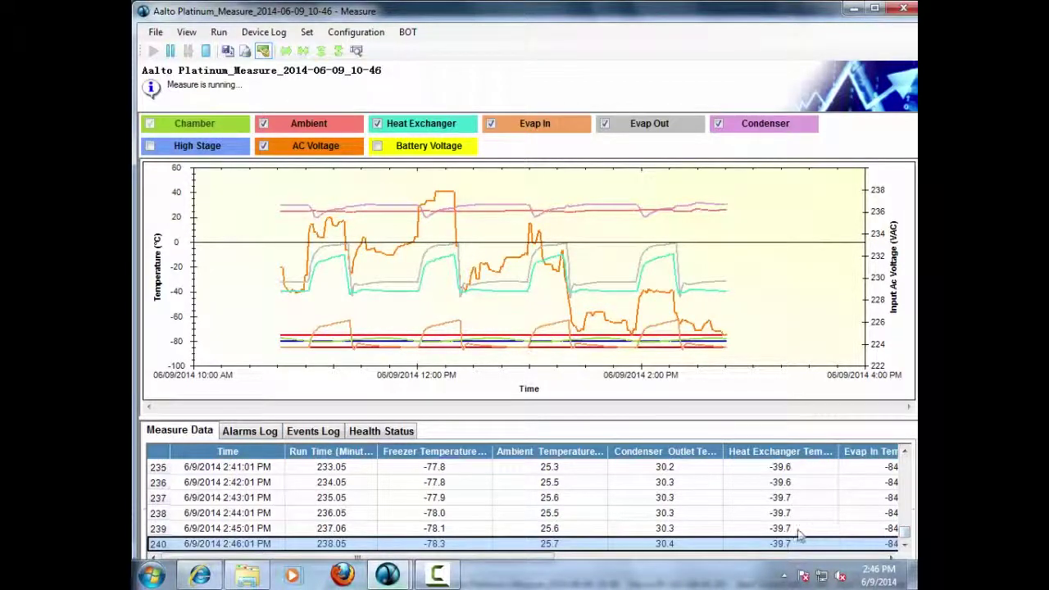
left_click(252, 434)
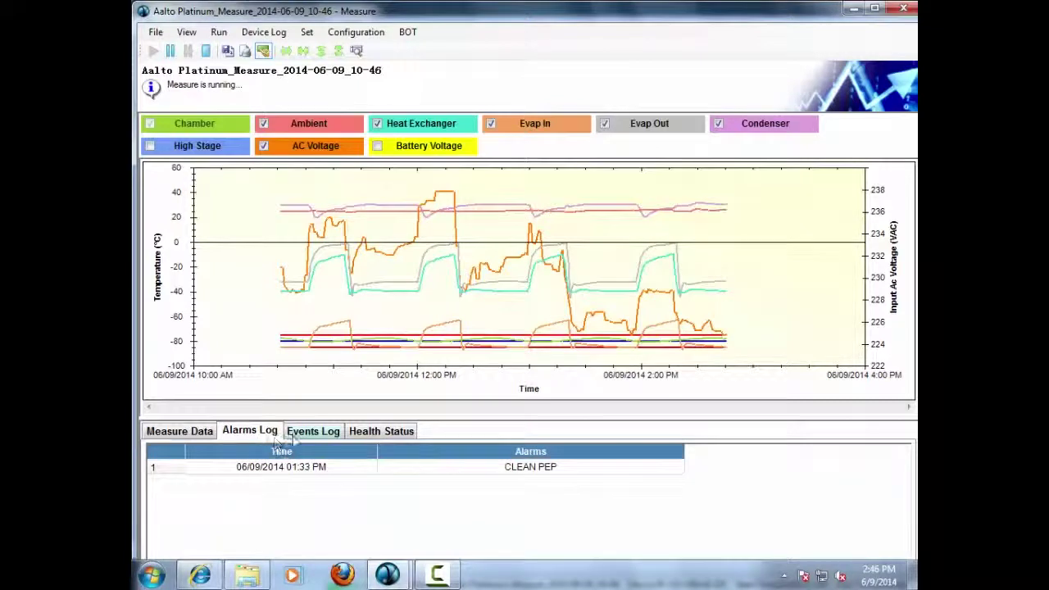
left_click(310, 435)
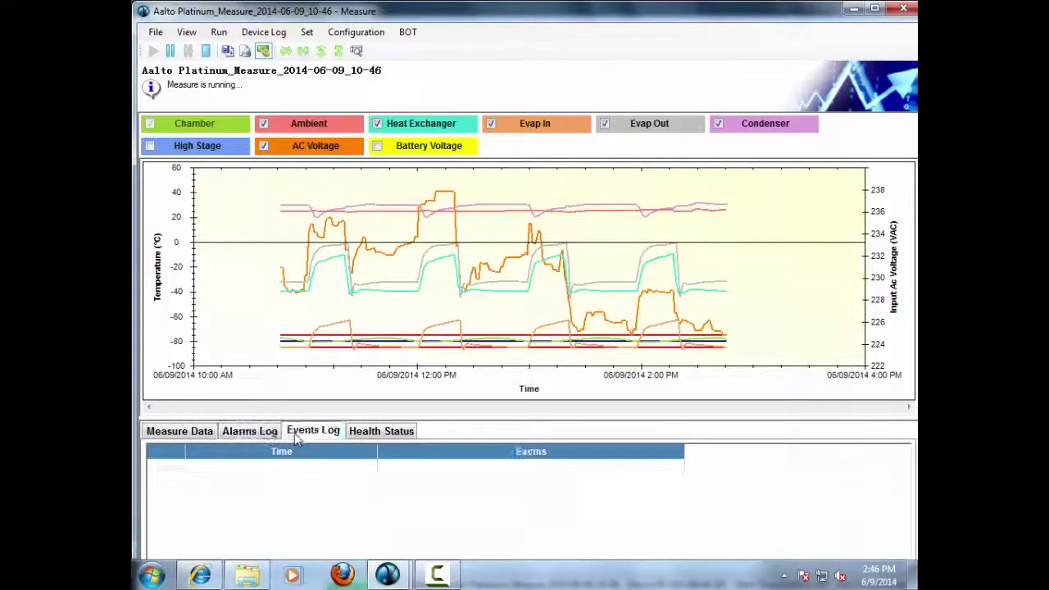
left_click(365, 437)
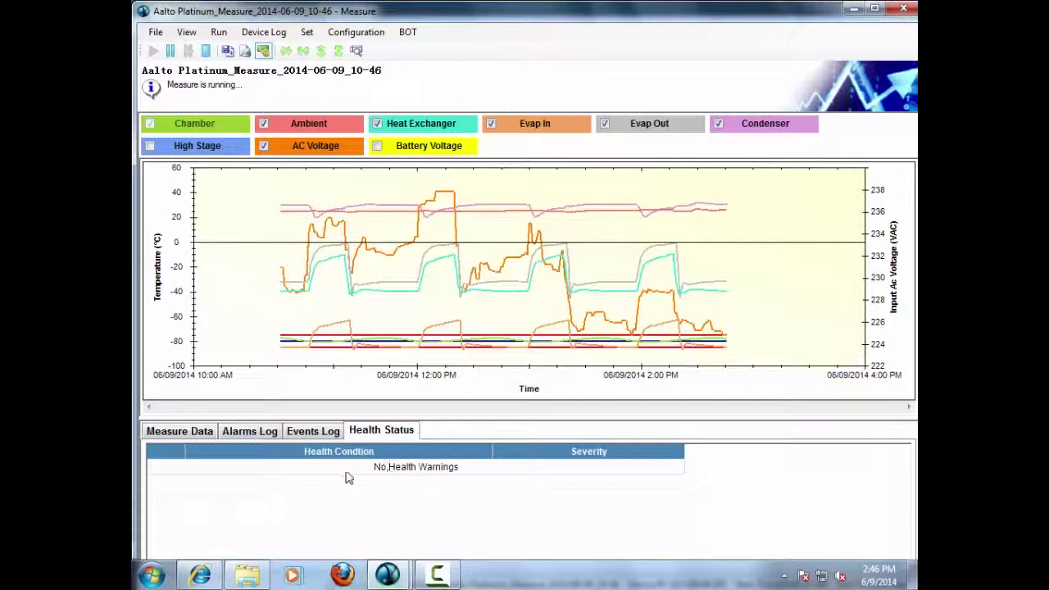
left_click(182, 434)
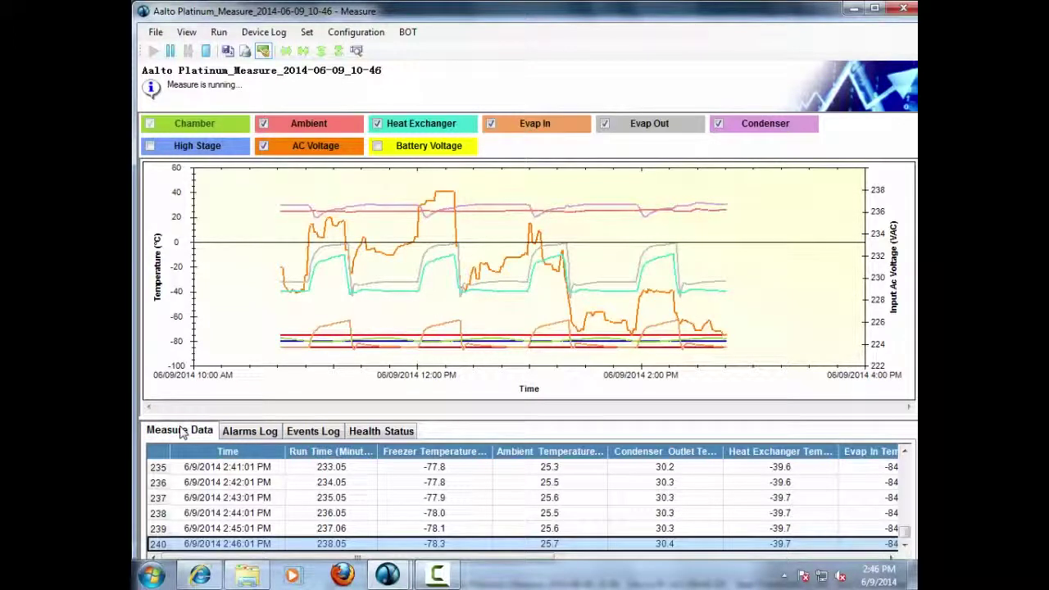
Step: Pause the Aalto Platinum measurement, signing the Digital Signature dialog with the account password
left_click(171, 52)
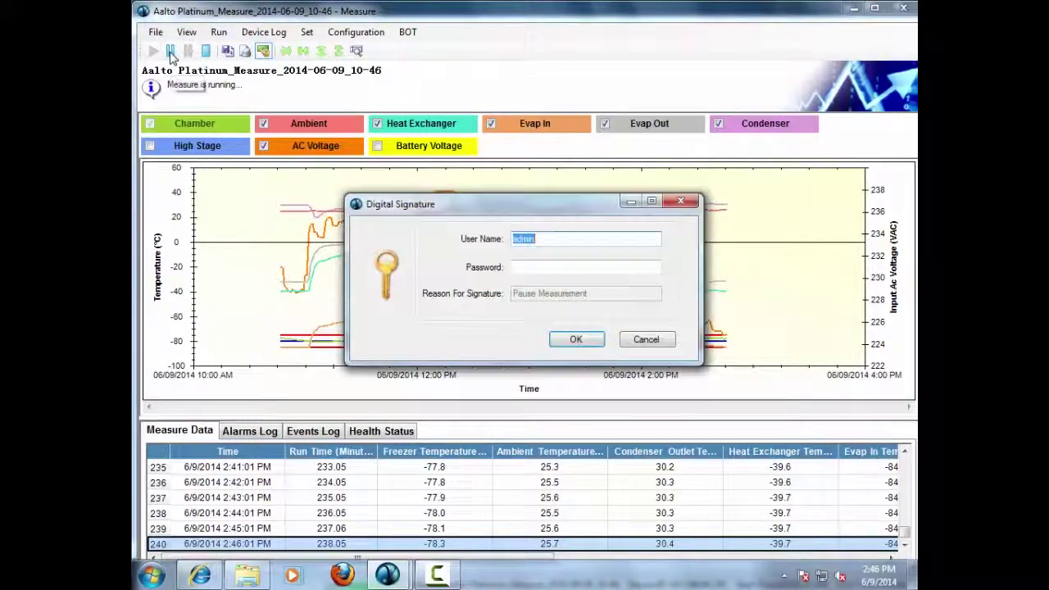
left_click(540, 269)
type("a")
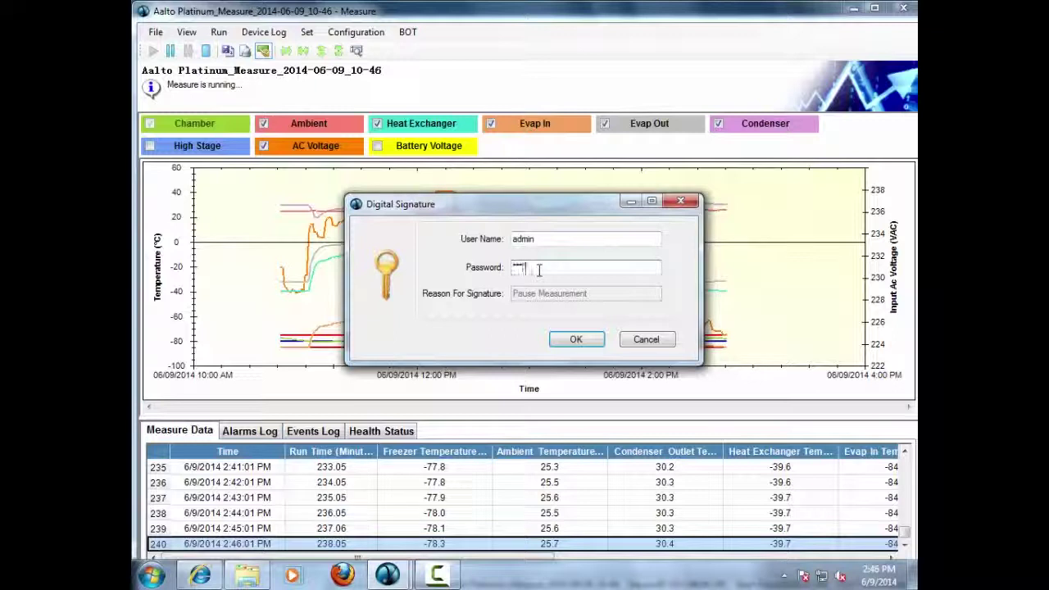
left_click(576, 339)
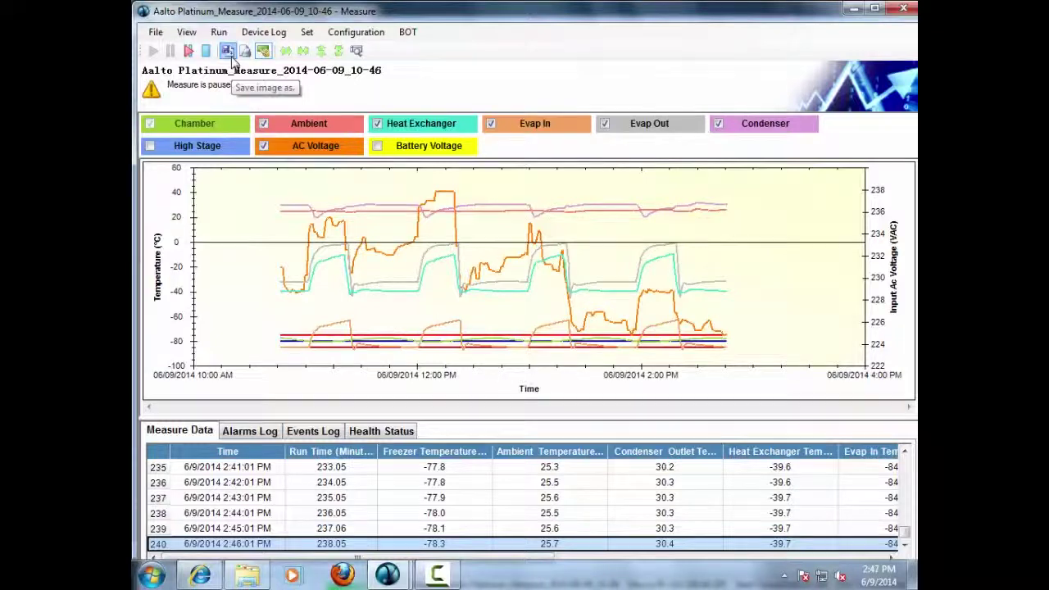
Step: Save the graph as a JPEG image named 'Aalto Graph' in Datalog_Aalto_Silver
left_click(231, 54)
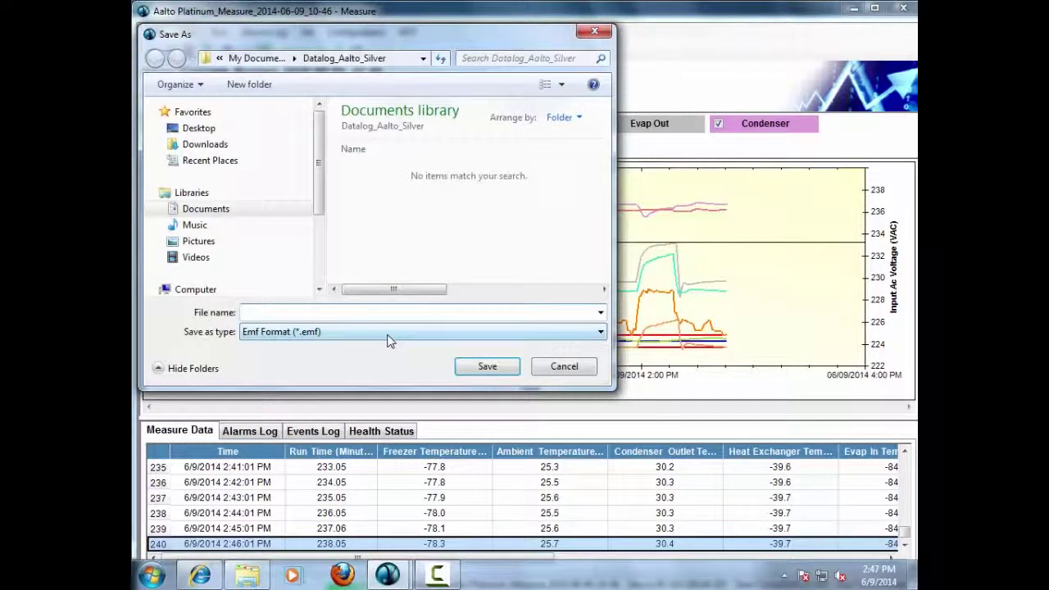
left_click(386, 334)
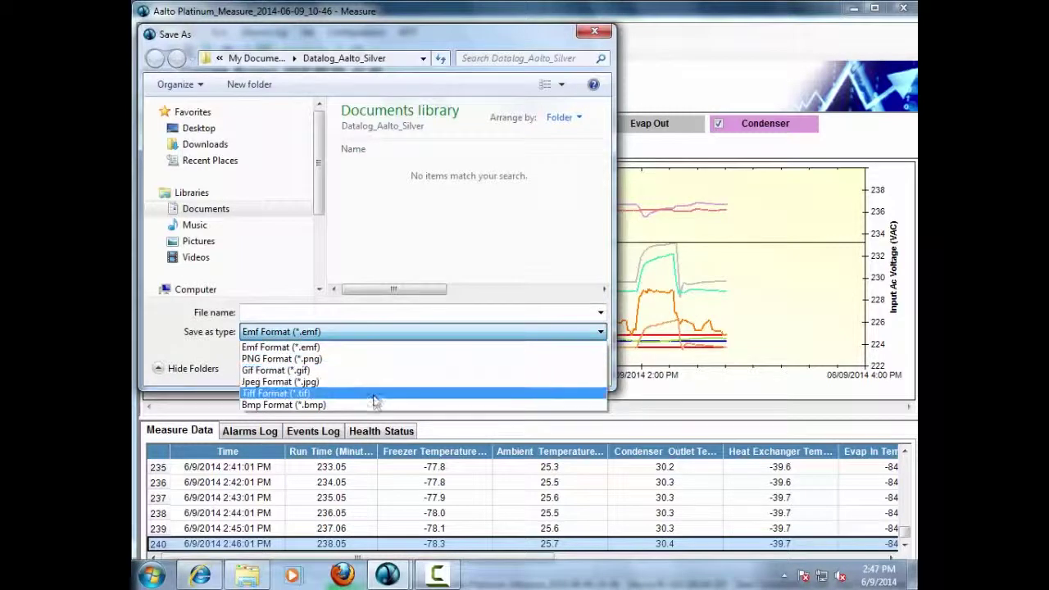
left_click(384, 315)
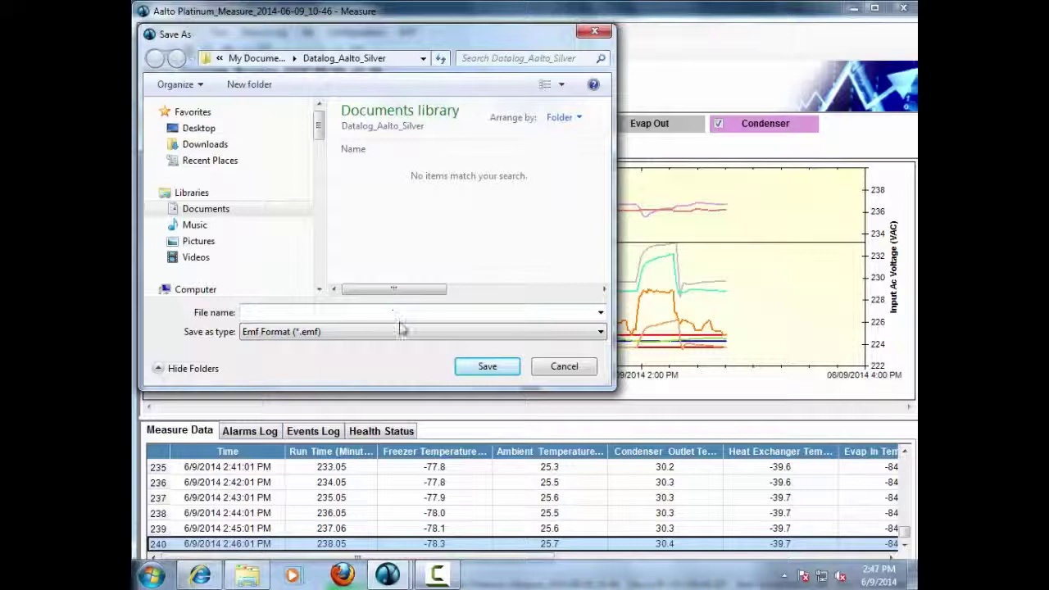
left_click(411, 312)
type("Aalto ")
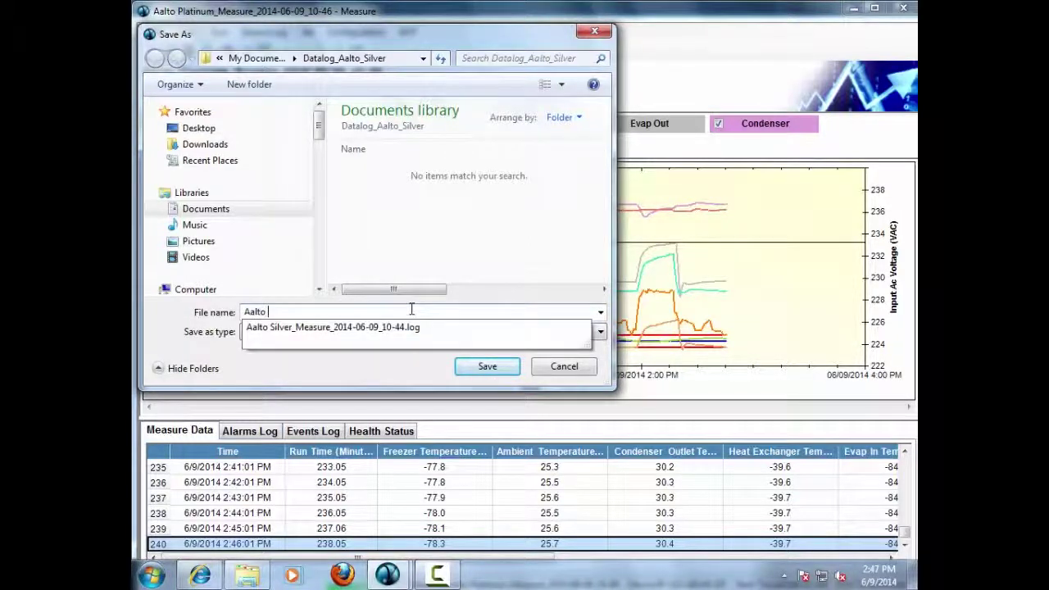
type("Graph")
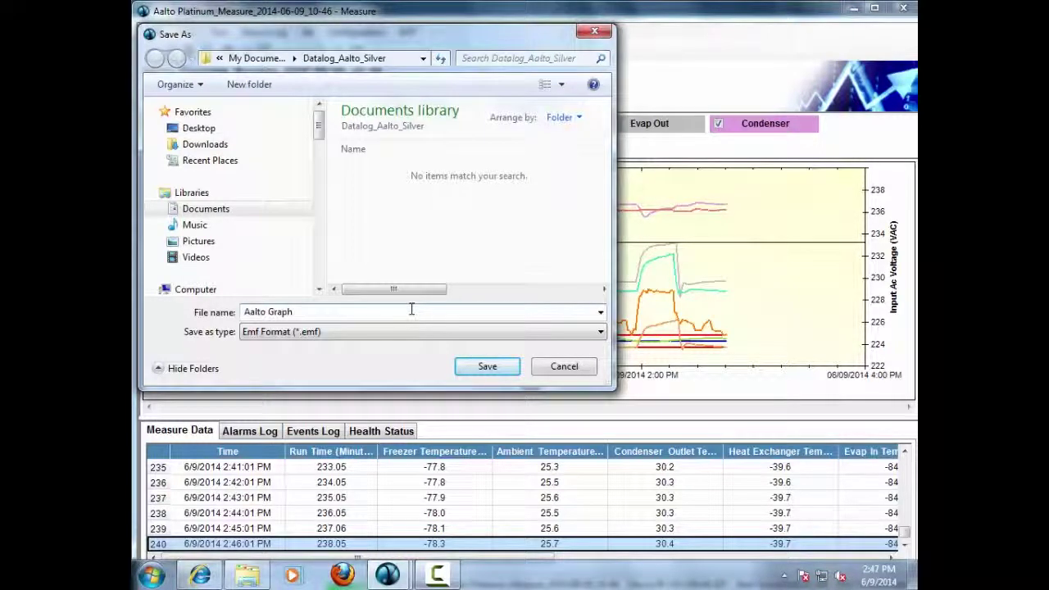
left_click(432, 332)
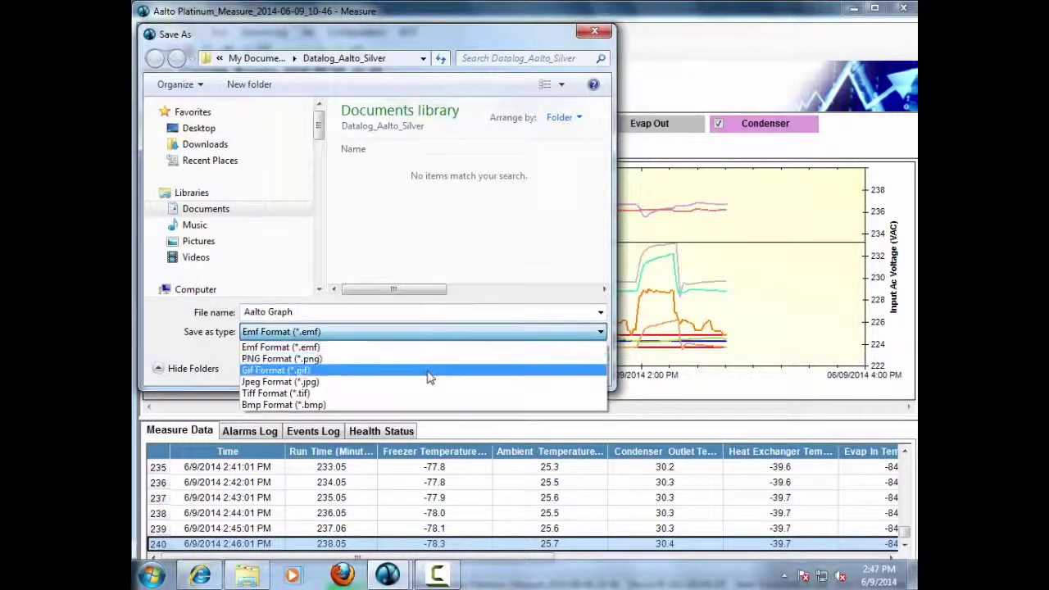
left_click(423, 382)
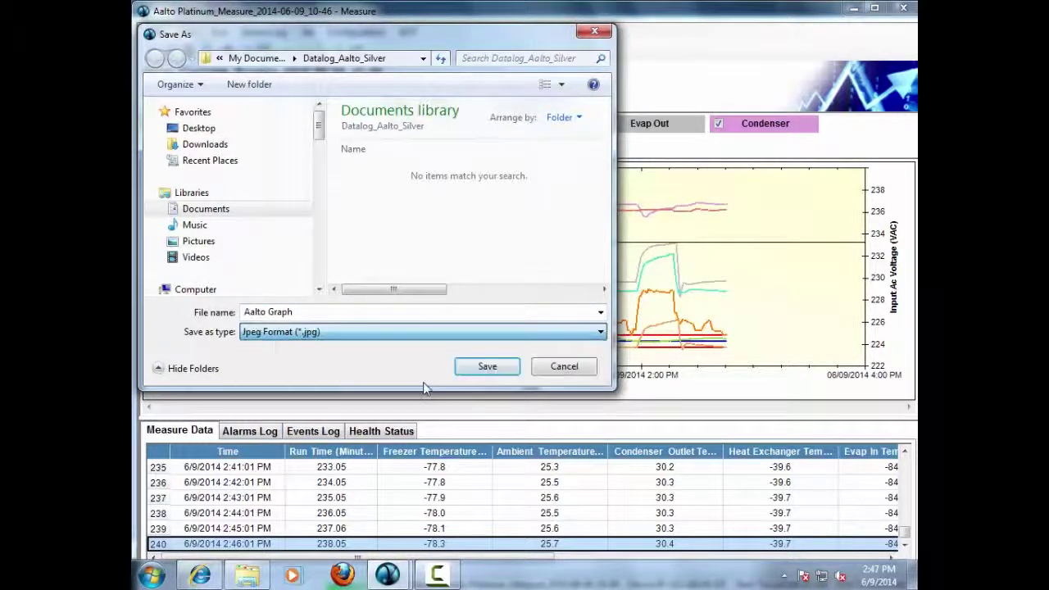
left_click(481, 372)
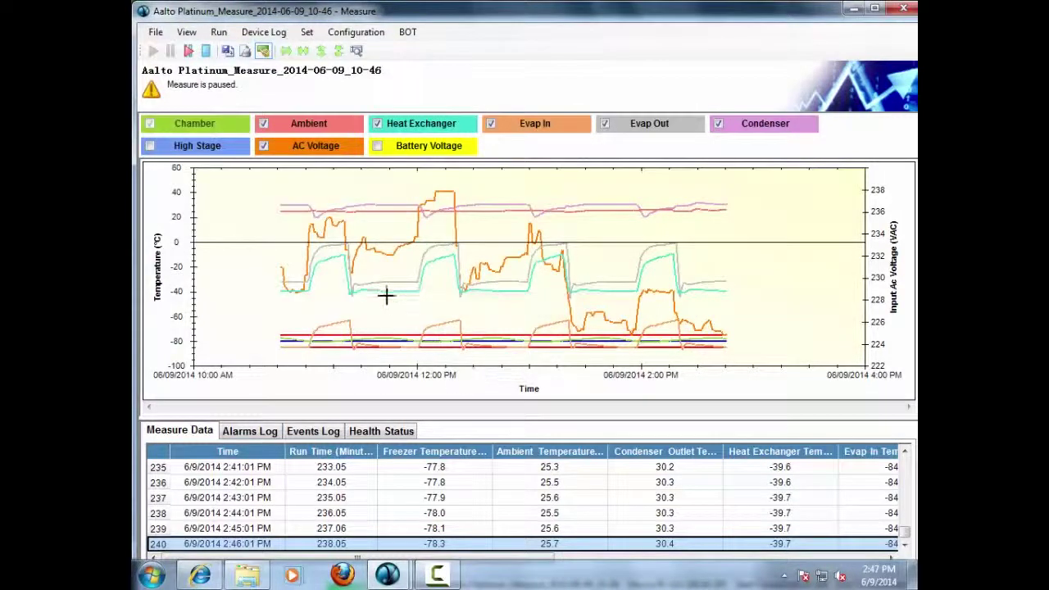
Step: Cancel printing the chart with Microsoft XPS Document Writer, then turn on showing point values
left_click(245, 51)
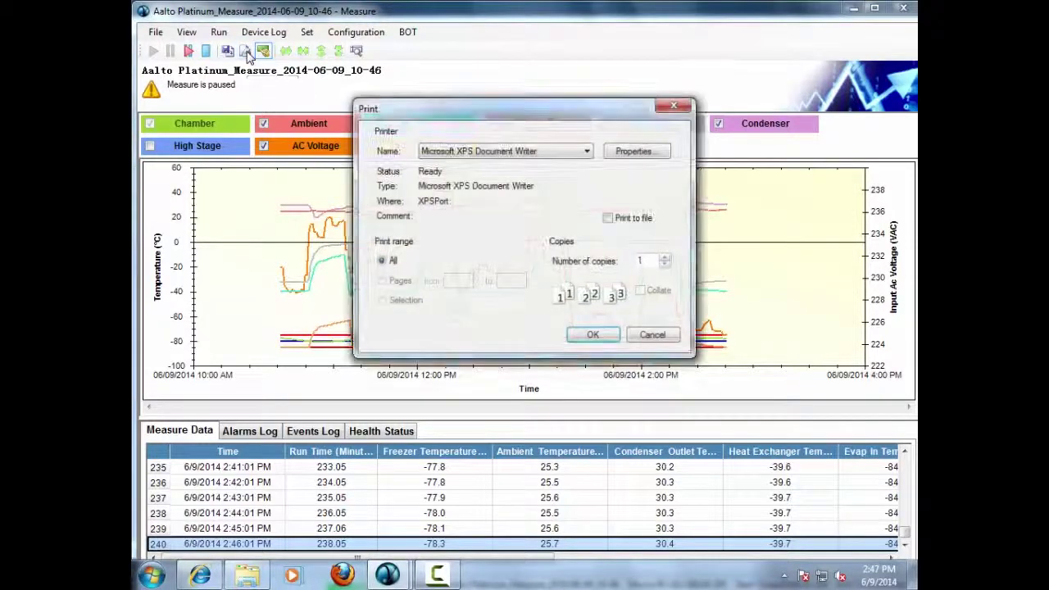
left_click(579, 152)
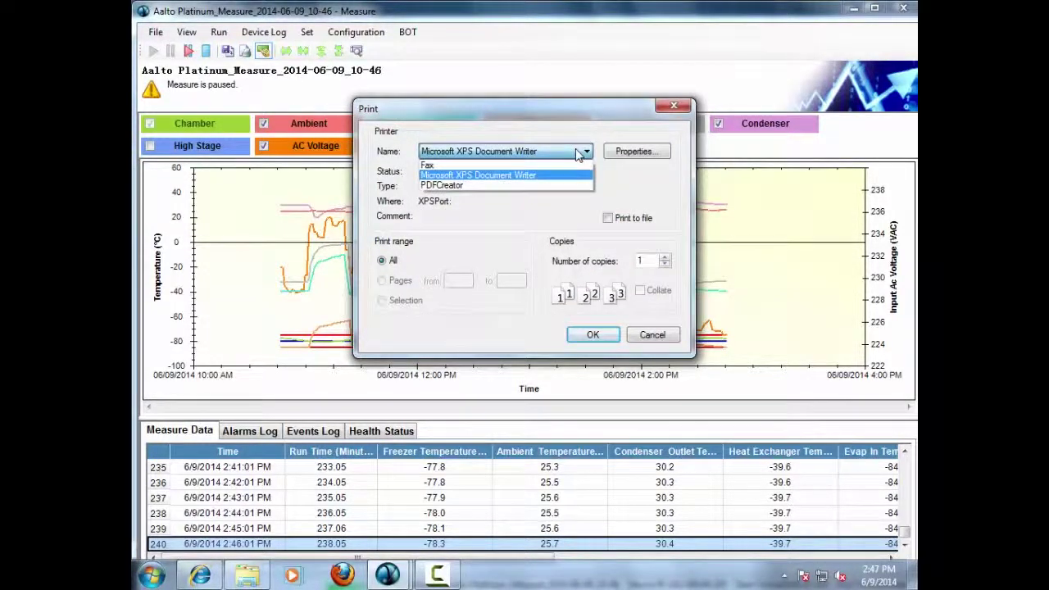
left_click(579, 153)
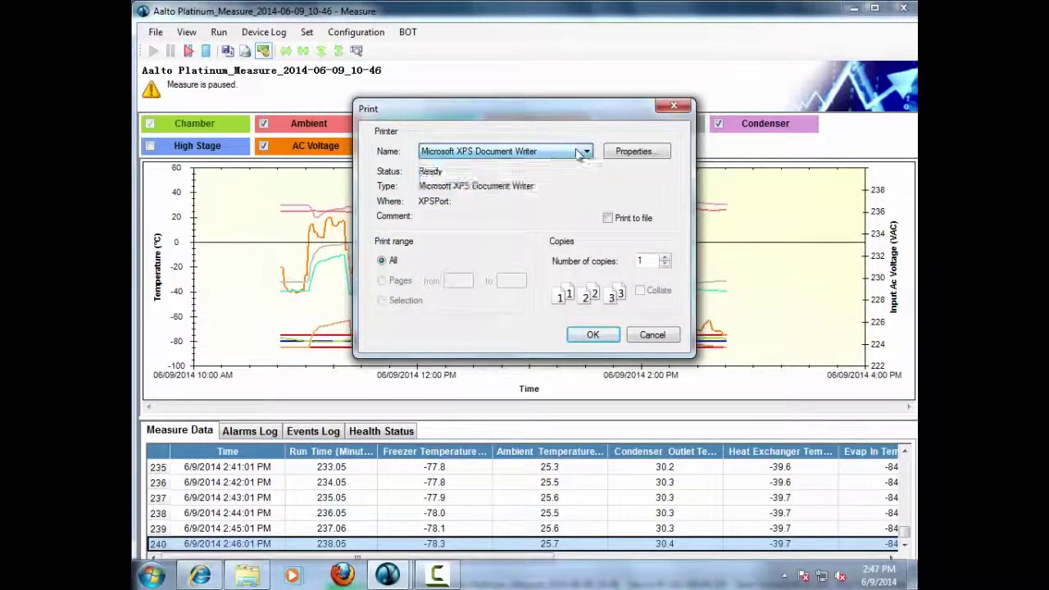
left_click(652, 337)
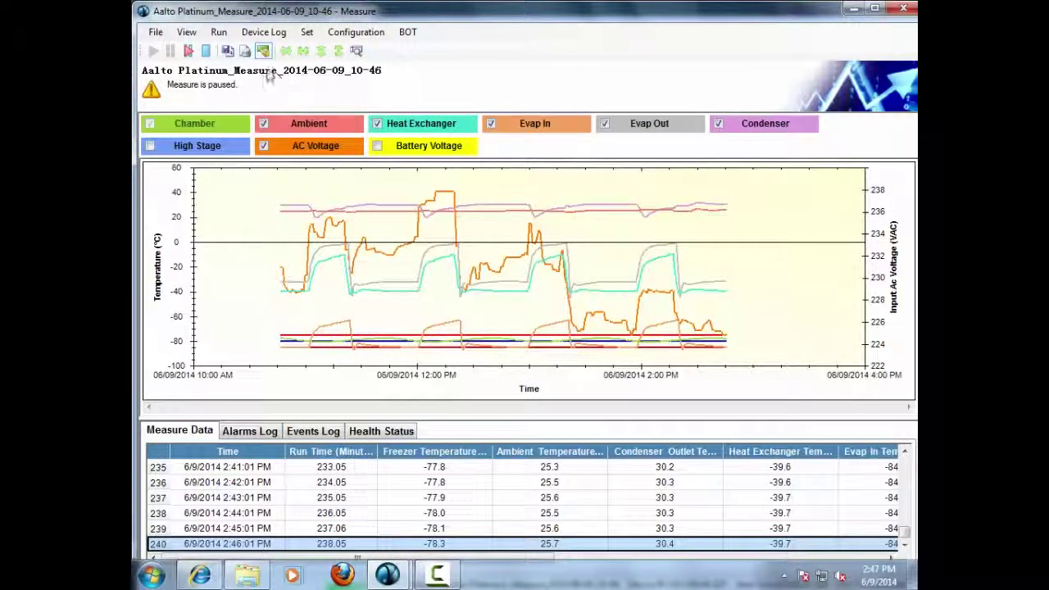
left_click(264, 52)
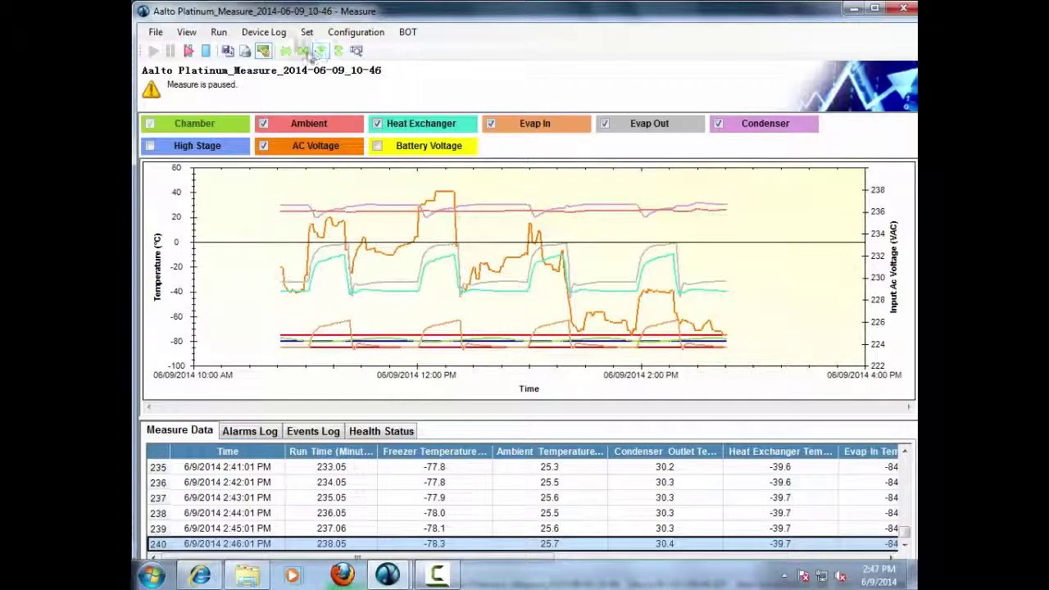
Step: Rescale the axes so the graph spans 10:00 AM to 4:00 PM and -100 to 40 °C
left_click(286, 51)
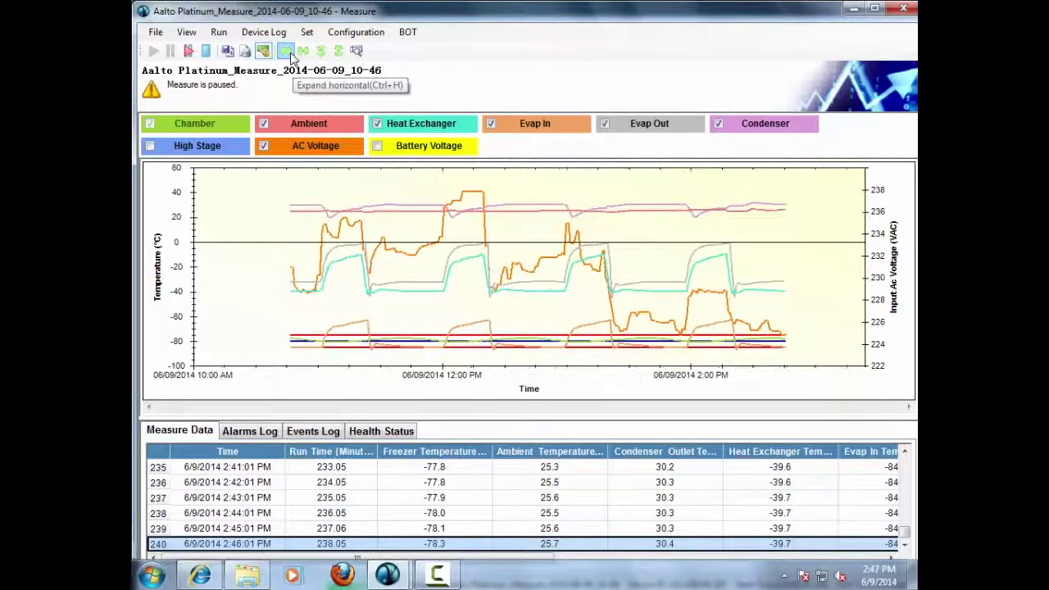
left_click(288, 52)
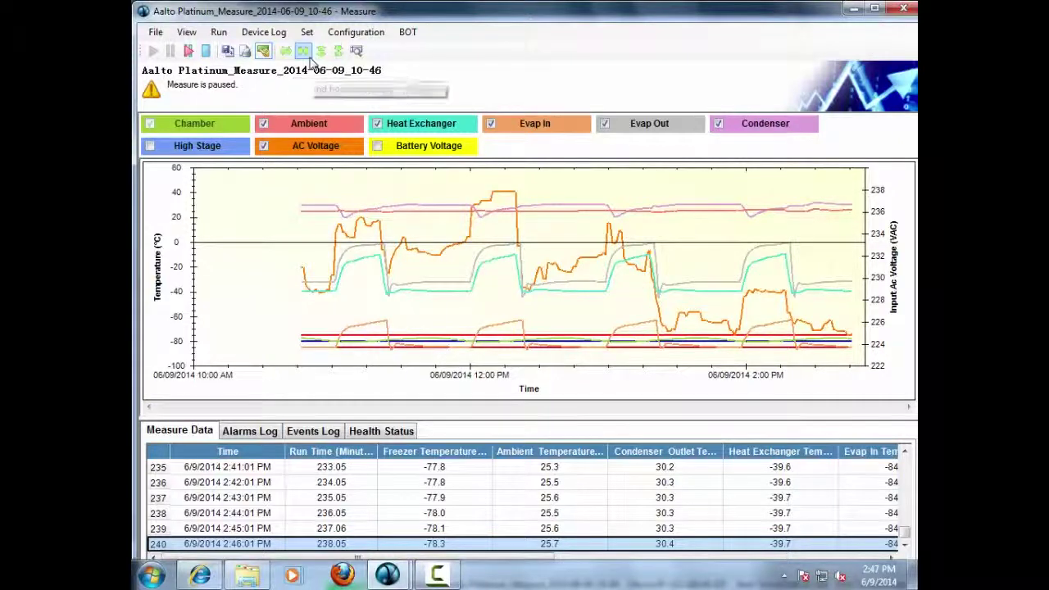
left_click(308, 57)
left_click(309, 59)
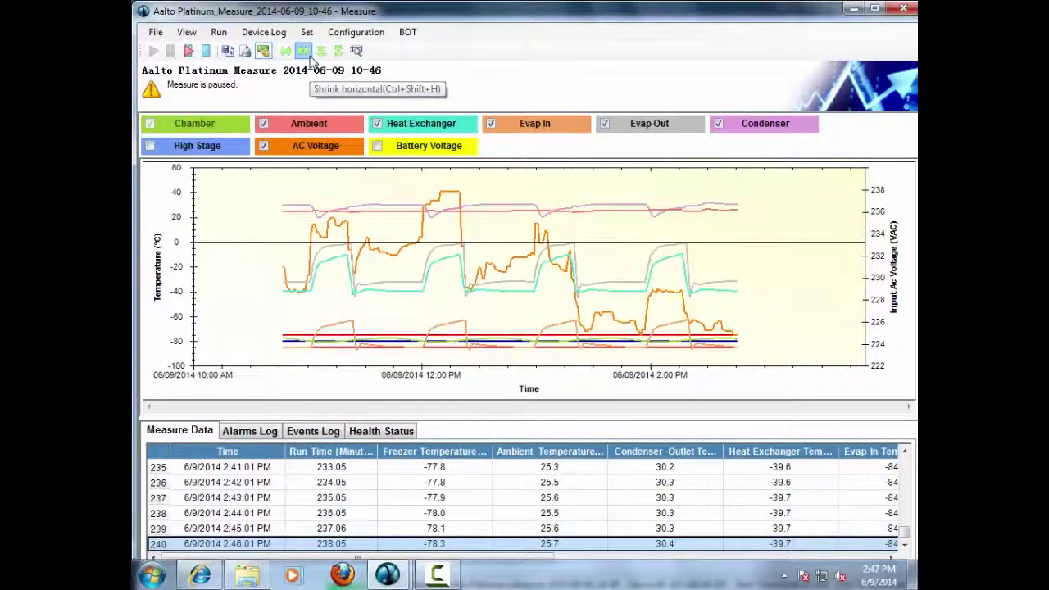
left_click(309, 59)
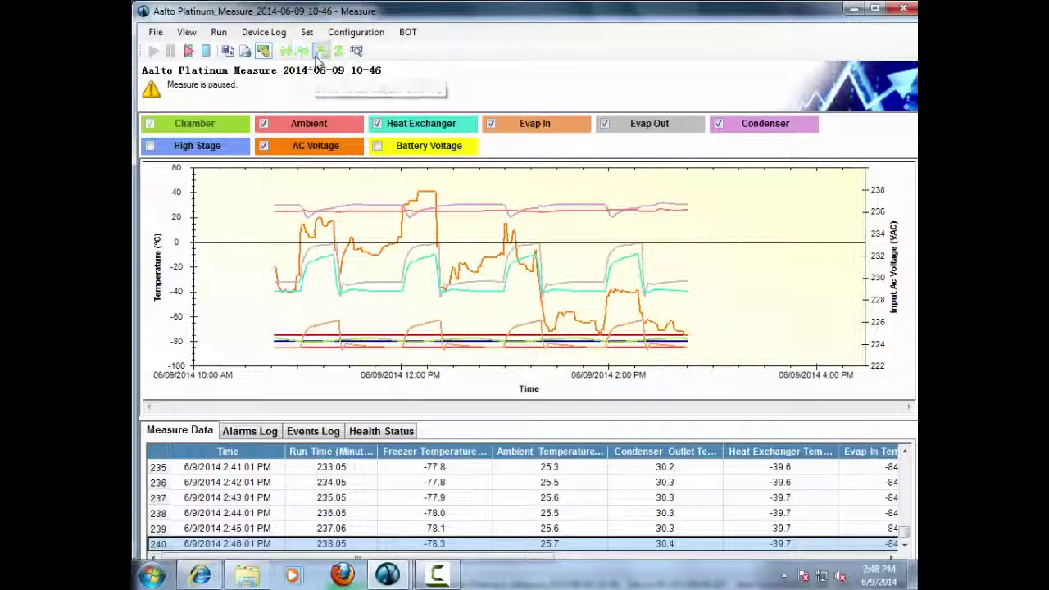
left_click(318, 57)
left_click(318, 57)
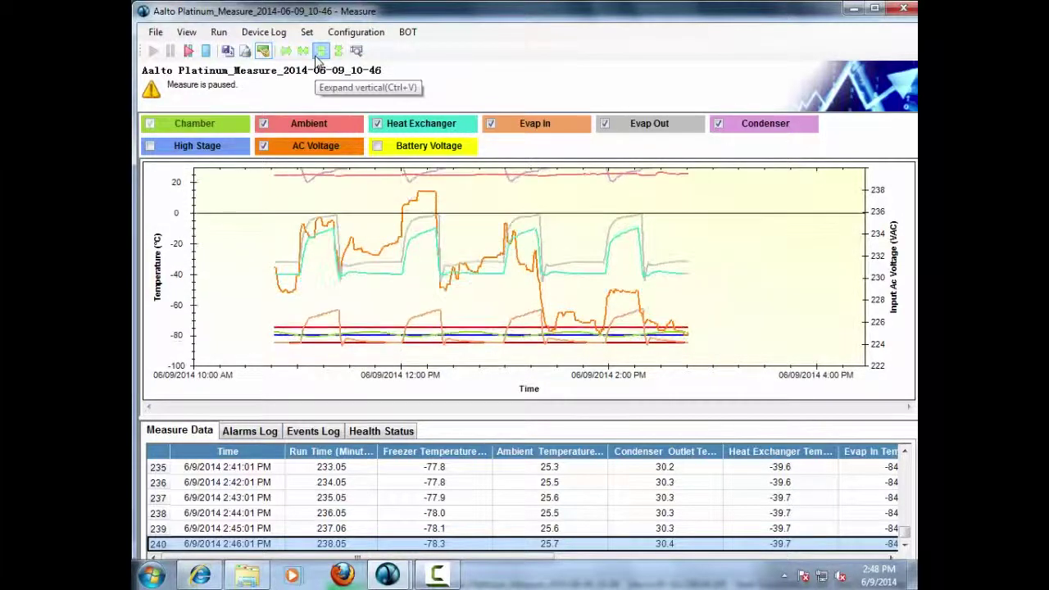
left_click(339, 54)
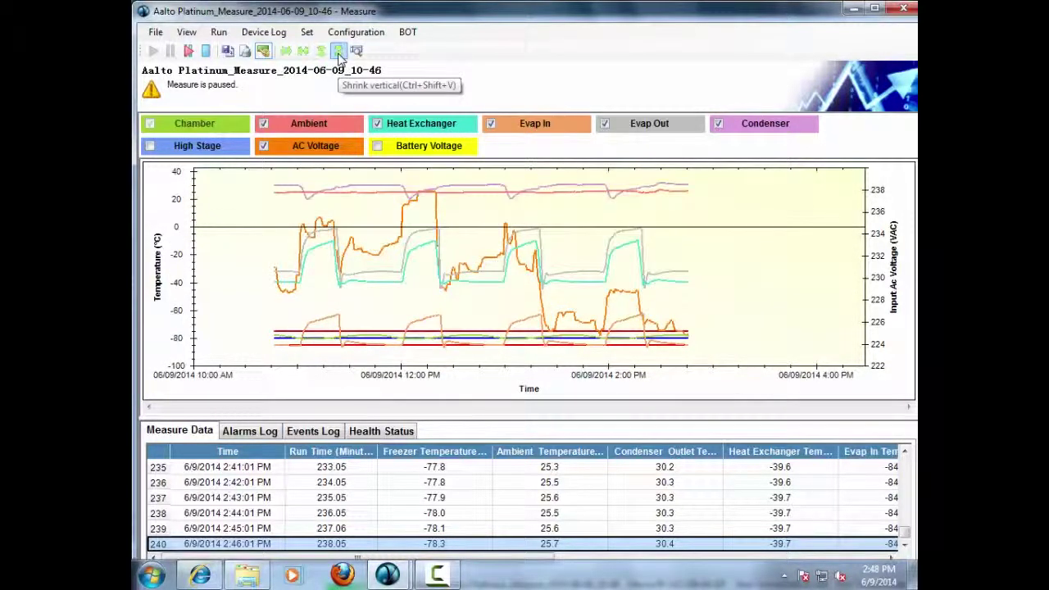
left_click(338, 54)
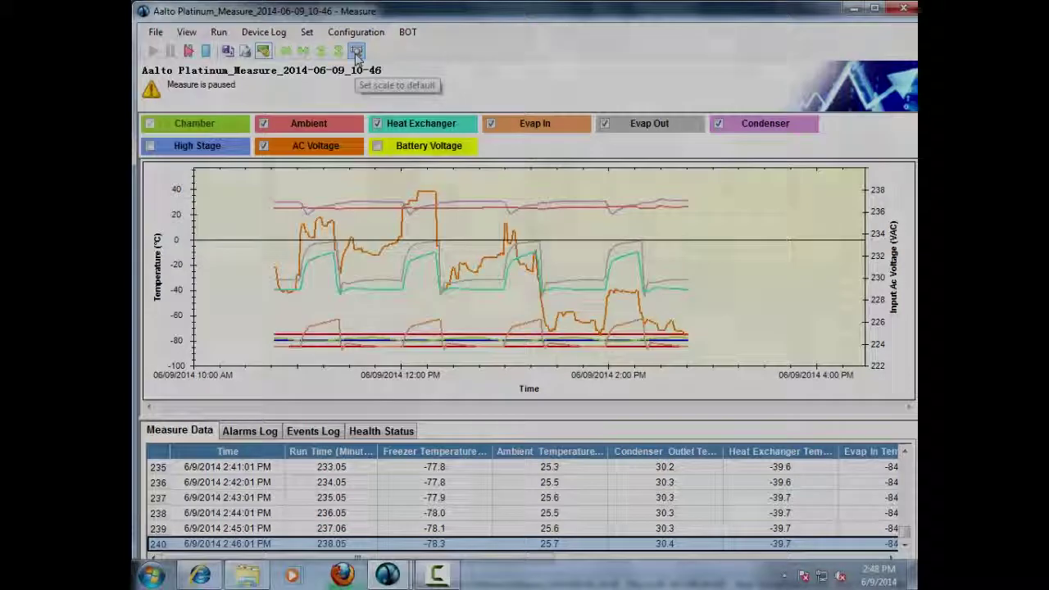